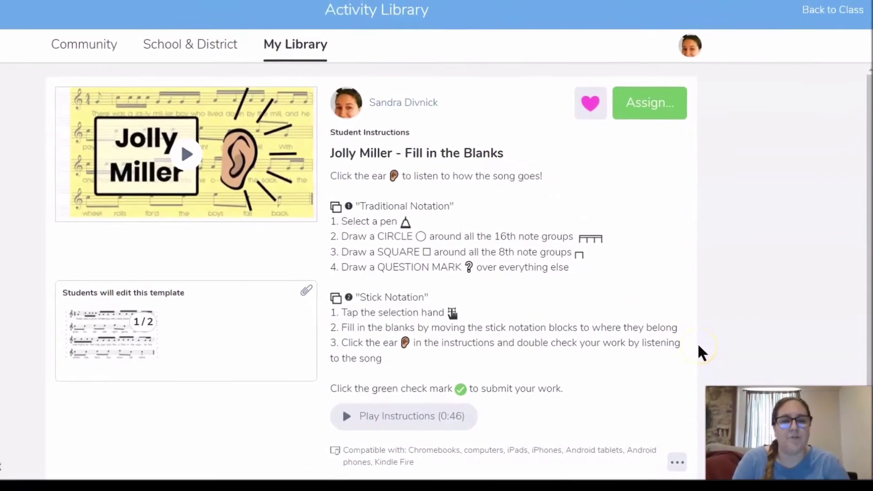
- Open the Jolly Miller activity for editing and enter the Student Instructions box
click(677, 463)
click(642, 421)
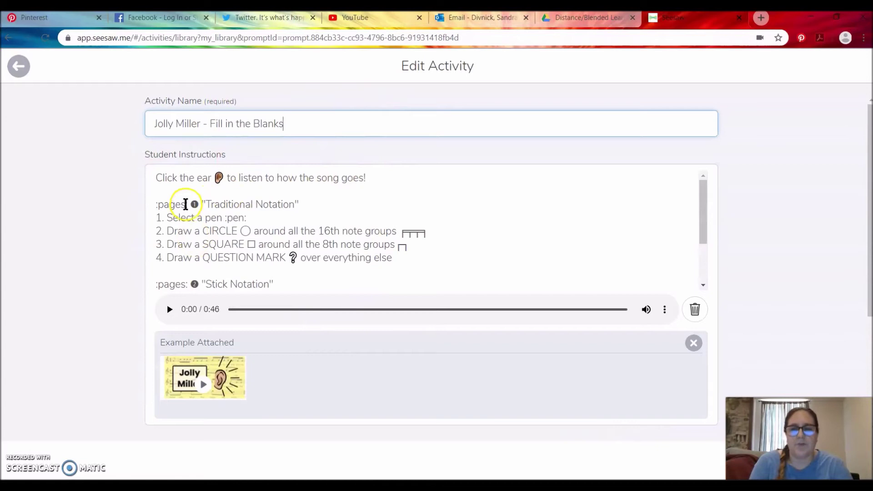
click(156, 177)
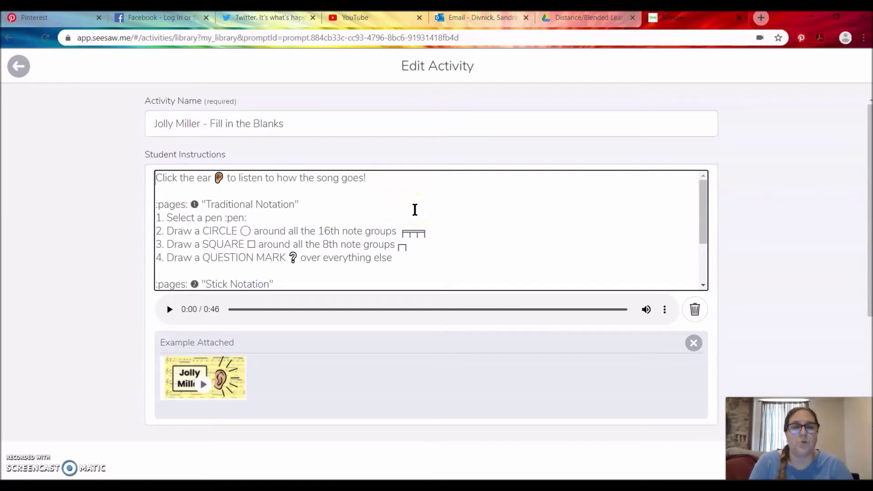
- Check the :pen: code in step 1 and the ear emoji, leaving the caret after 'goes!'
click(245, 218)
drag(244, 217, 224, 221)
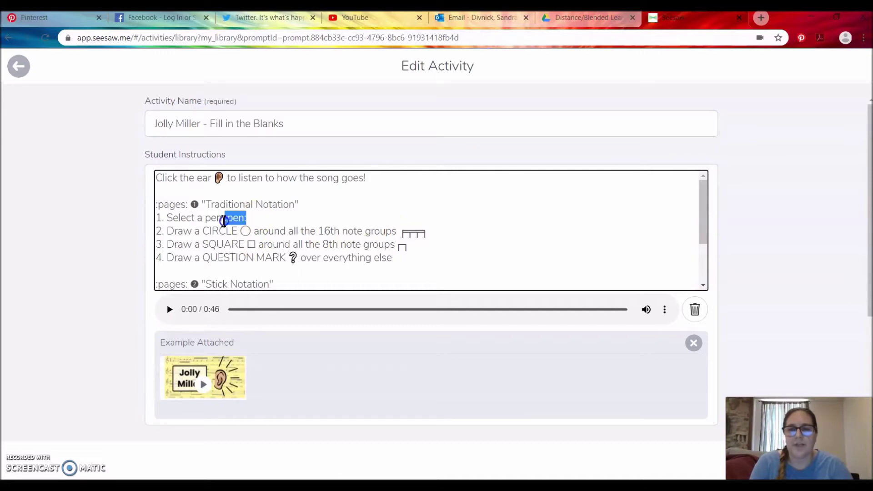
click(317, 218)
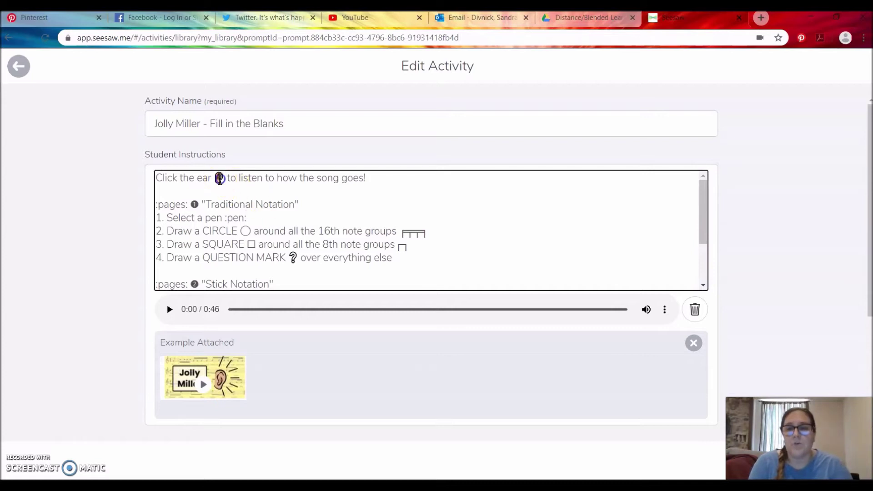
mouse_move(224, 177)
mouse_down()
mouse_move(209, 178)
mouse_move(220, 178)
mouse_up()
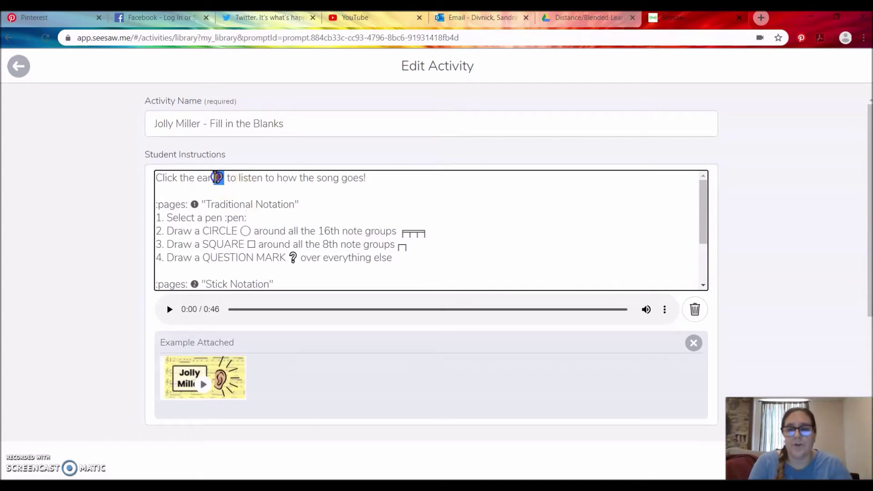
click(242, 182)
click(227, 179)
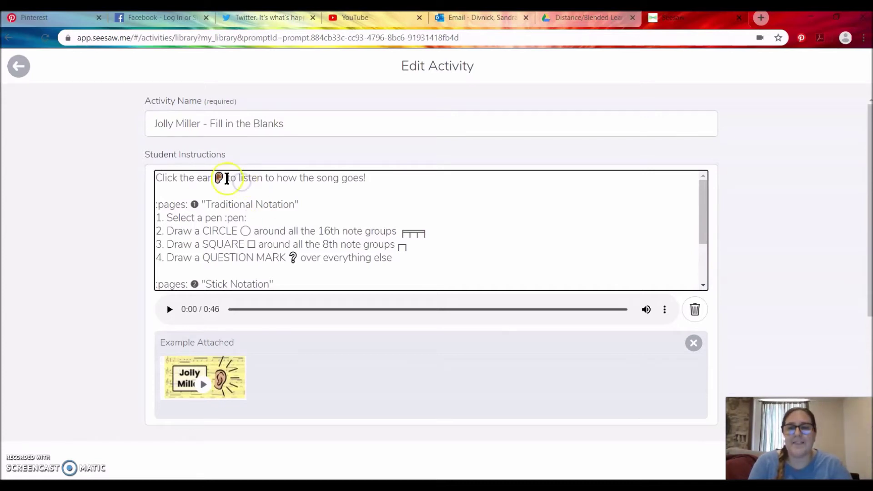
click(430, 178)
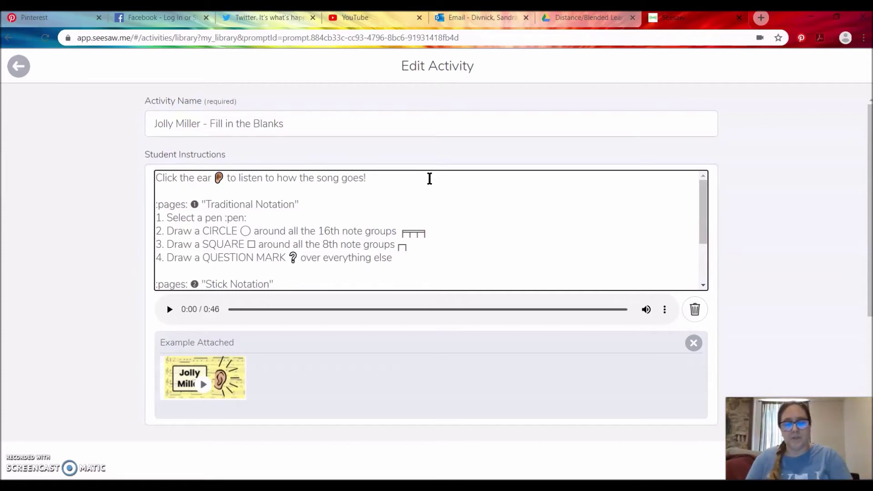
key(super+period)
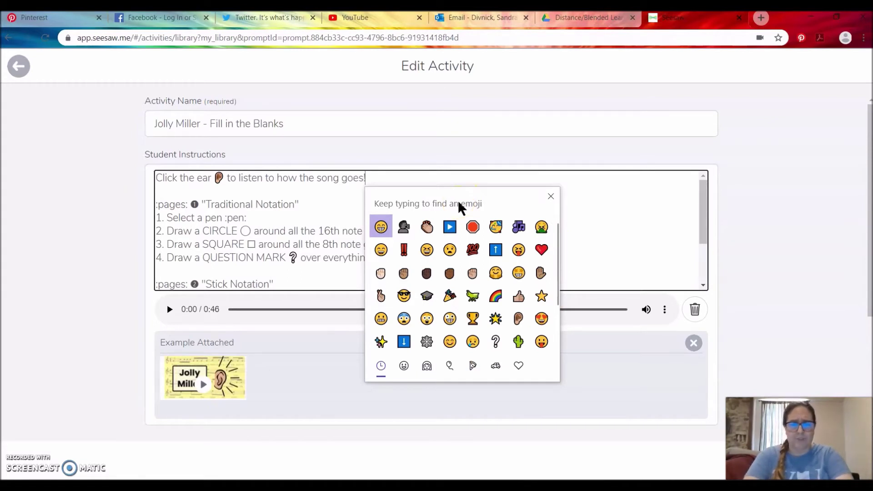
text(ear)
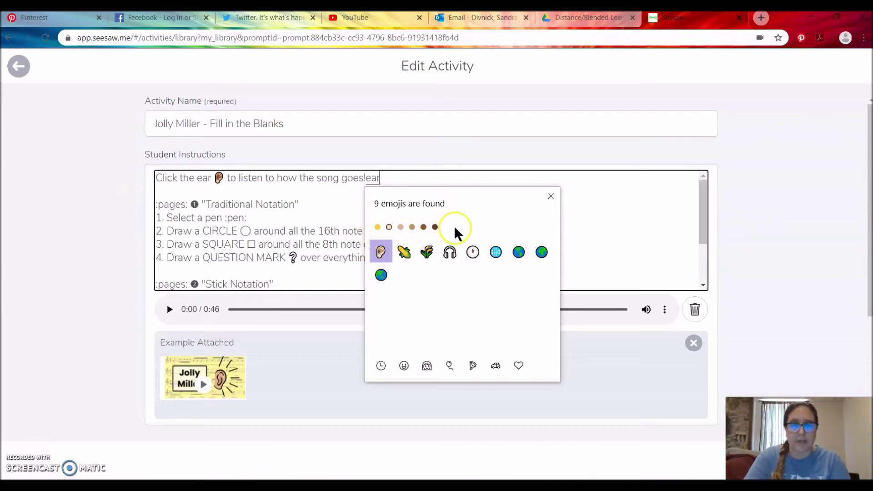
key(Escape)
key(BackSpace)
key(BackSpace)
key(BackSpace)
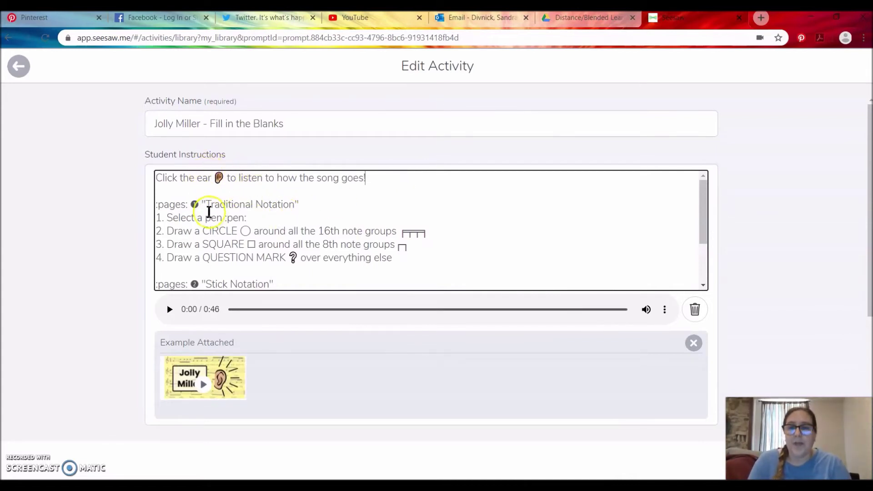
drag(200, 205, 193, 205)
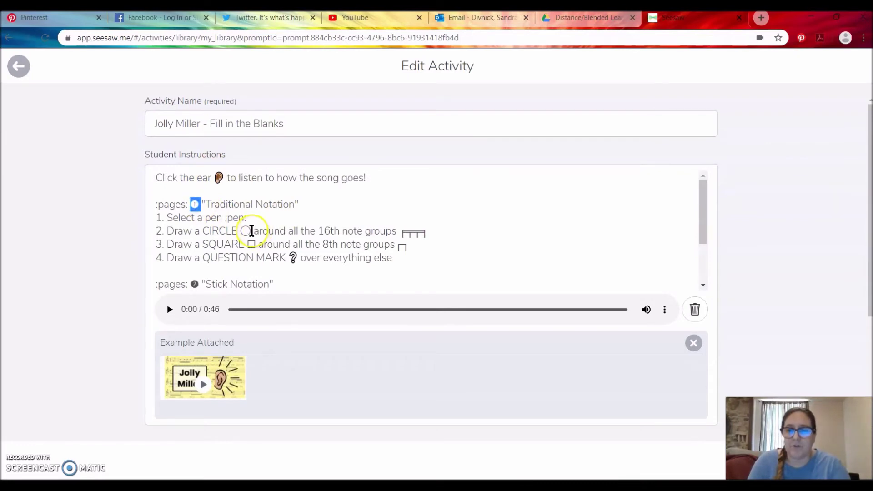
drag(251, 231, 240, 231)
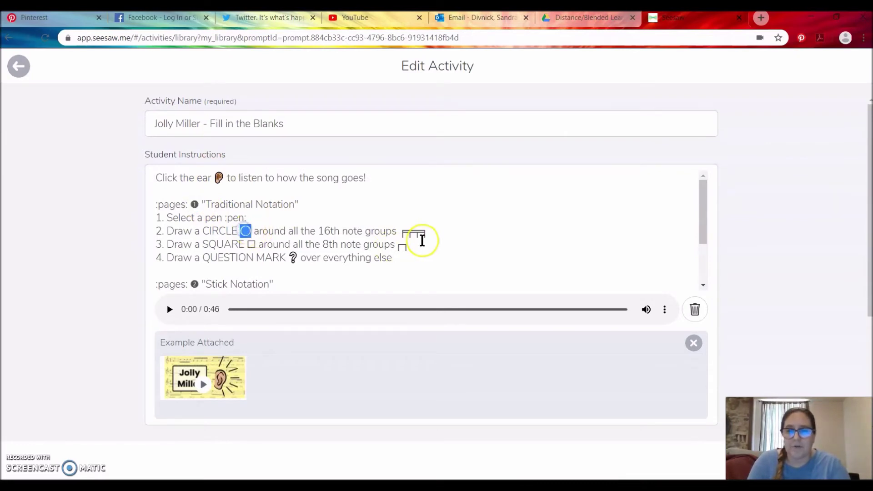
drag(428, 234, 399, 234)
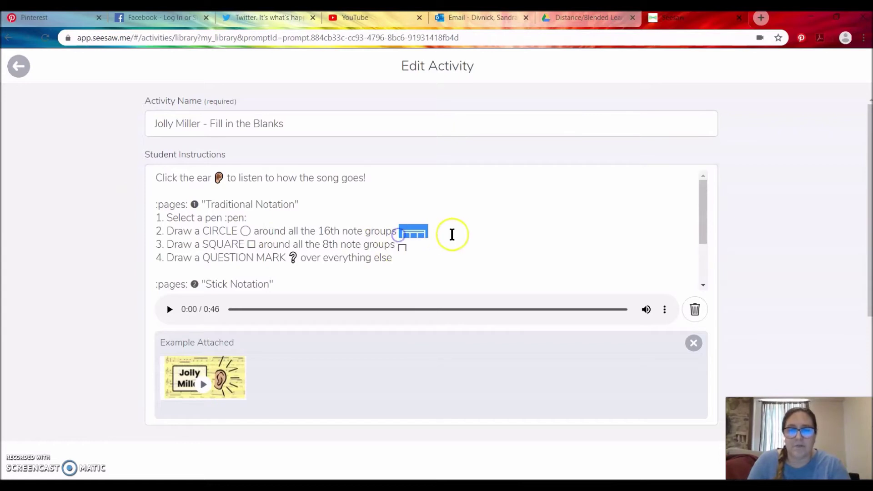
click(453, 234)
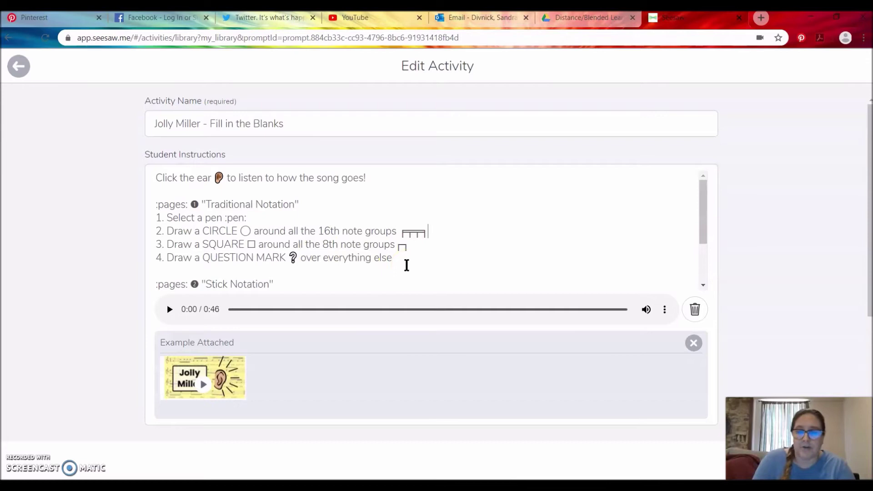
drag(431, 235, 415, 235)
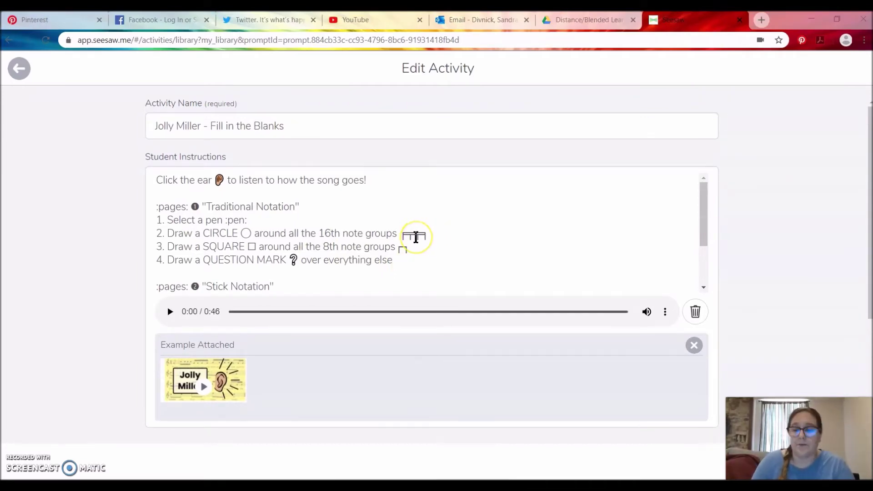
- Launch Character Map from the Windows Accessories group in the Start menu
key(super)
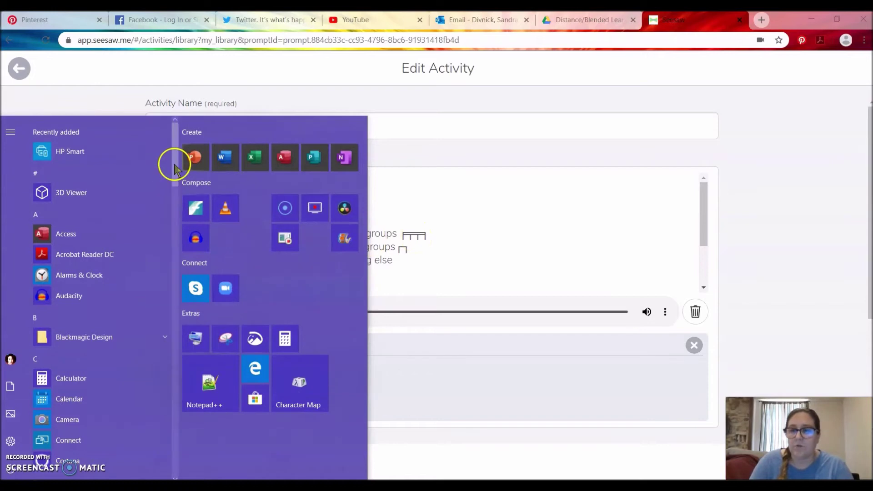
drag(176, 163, 157, 448)
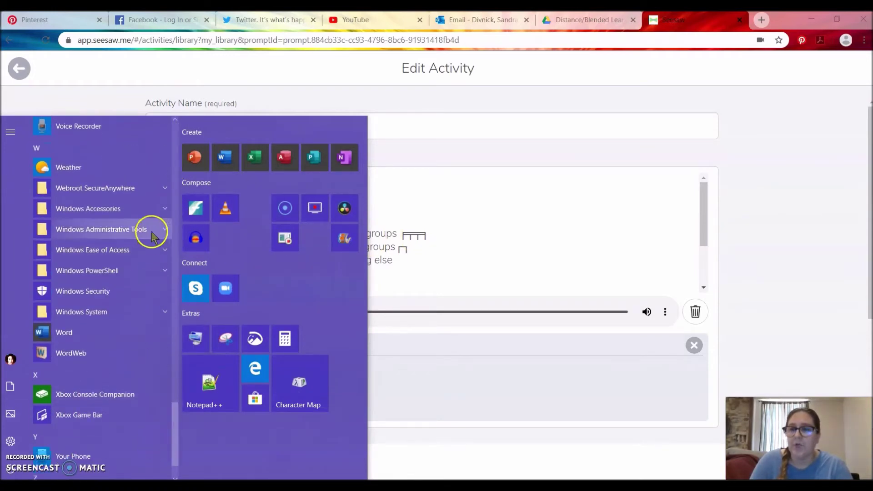
click(165, 208)
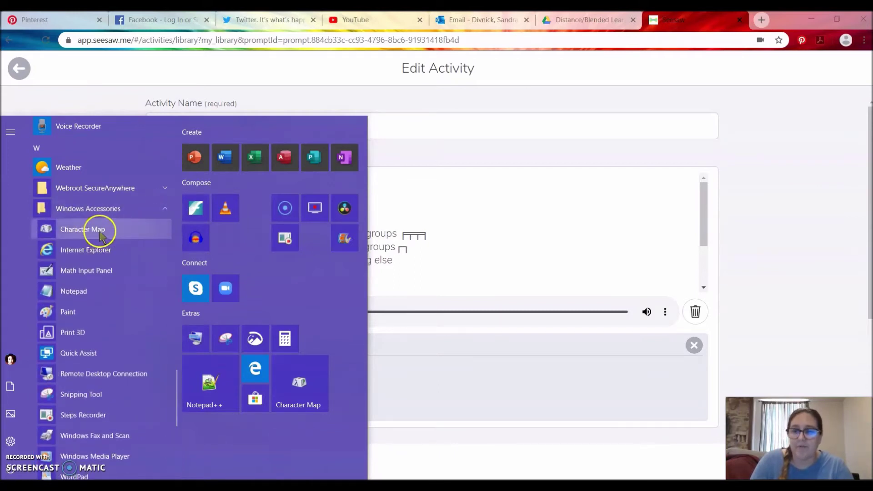
click(312, 380)
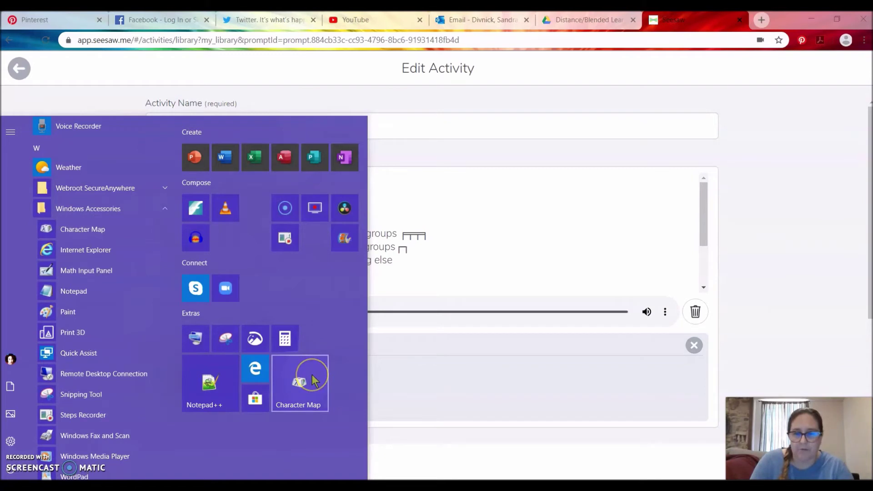
click(117, 230)
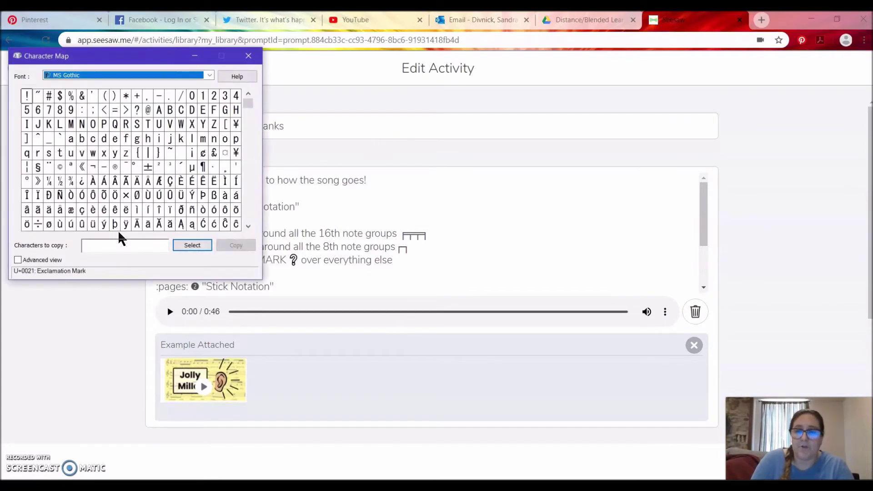
- Preview the Musicelements font's note symbols, then switch Character Map back to MS Gothic
click(215, 154)
drag(250, 104, 203, 68)
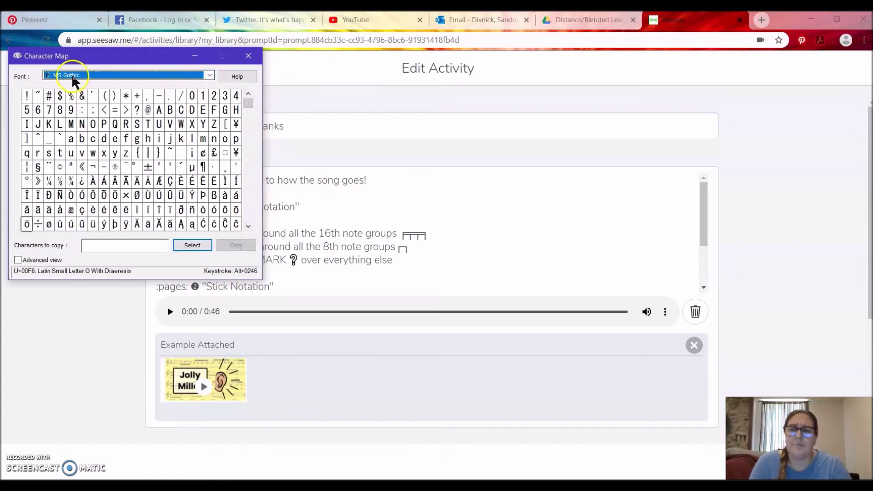
click(209, 75)
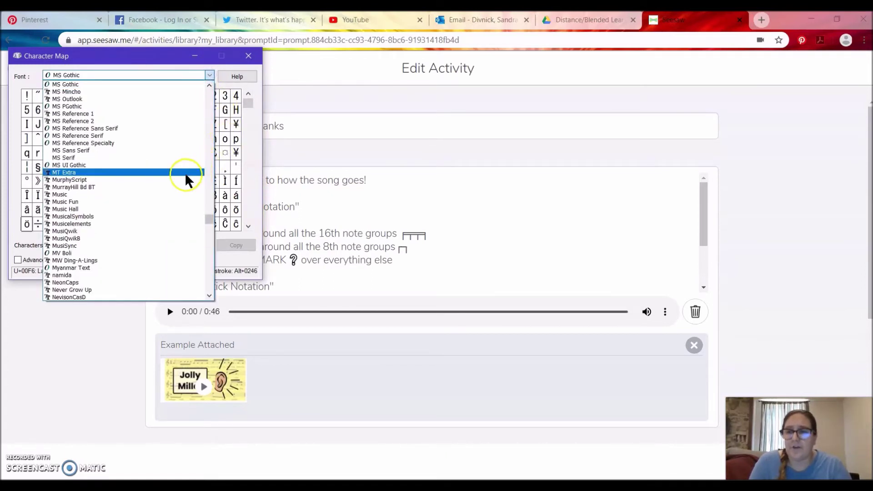
click(150, 223)
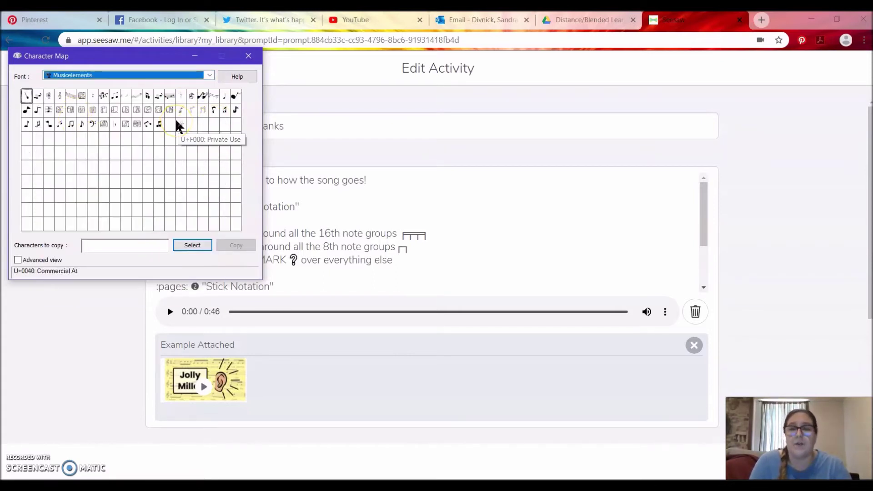
click(210, 76)
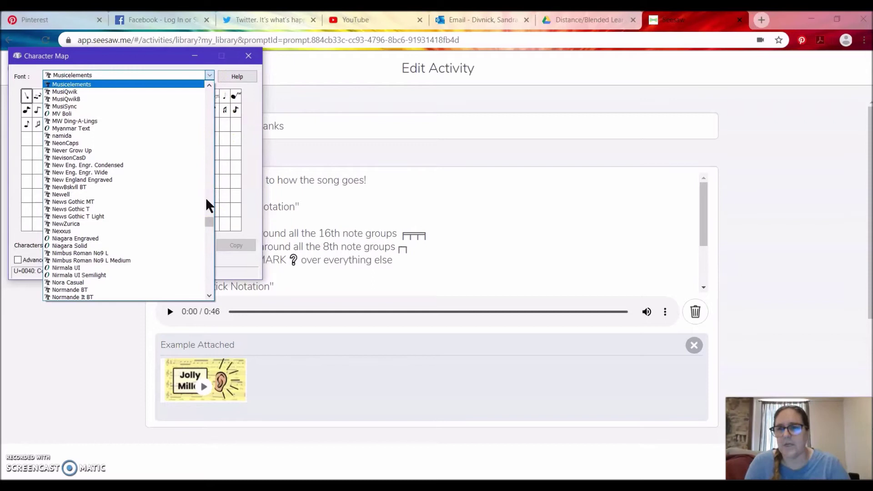
click(206, 105)
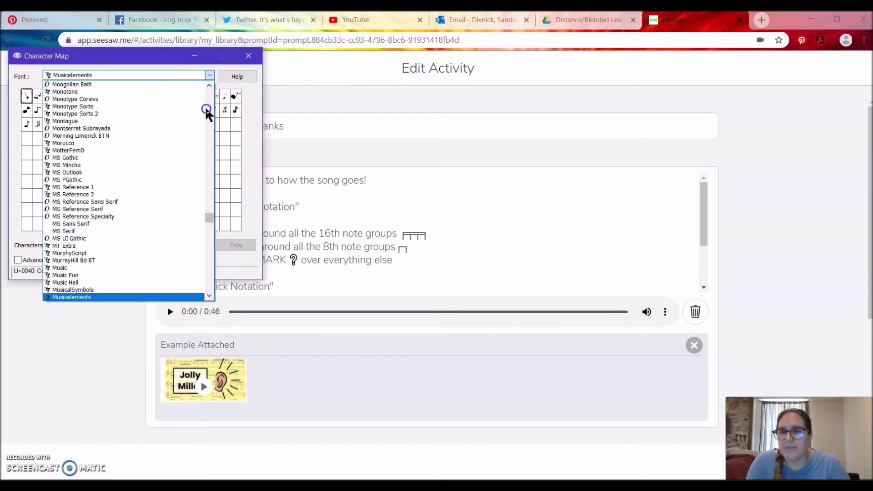
click(155, 158)
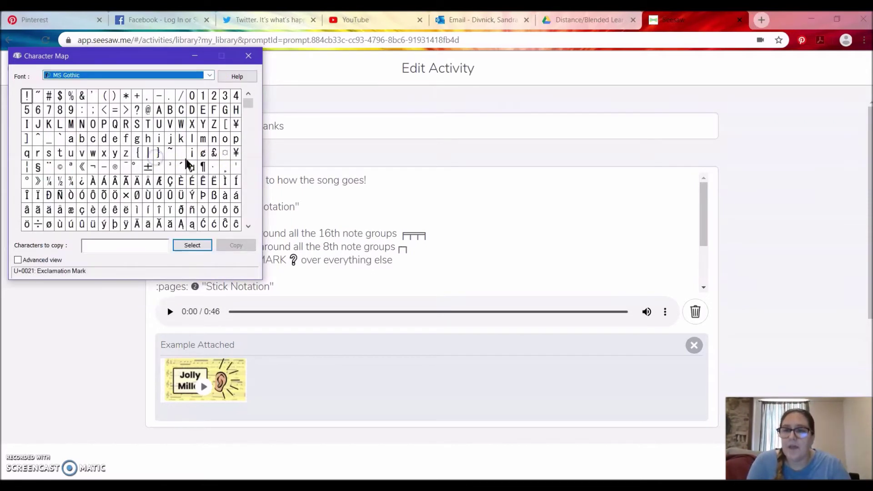
click(247, 216)
- Page through the MS Gothic grid, past the circled digits, to the box-drawing characters
click(248, 206)
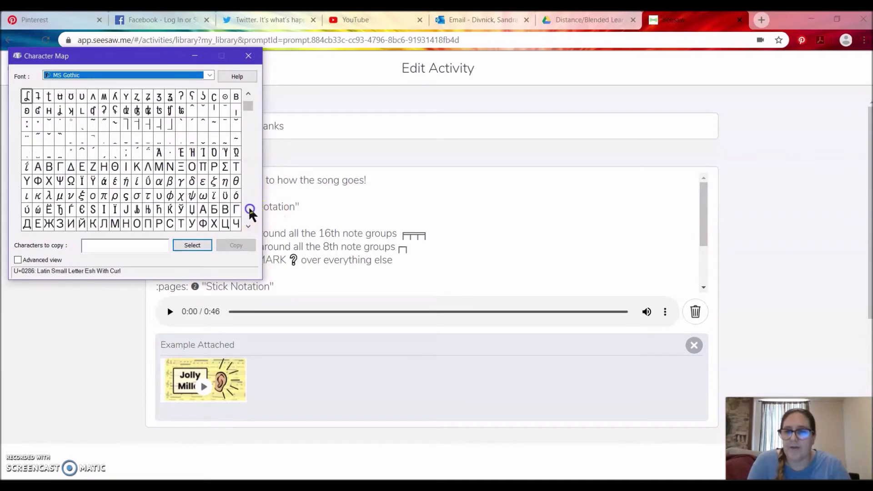
click(248, 206)
click(248, 206)
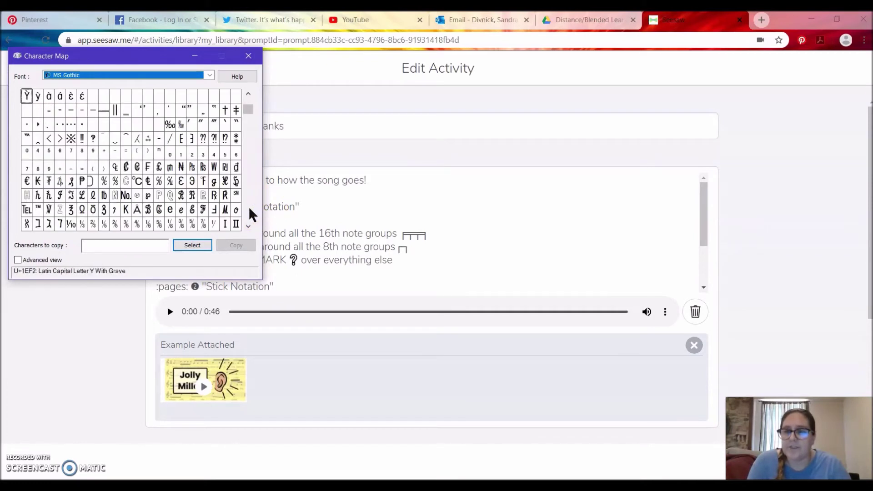
click(250, 209)
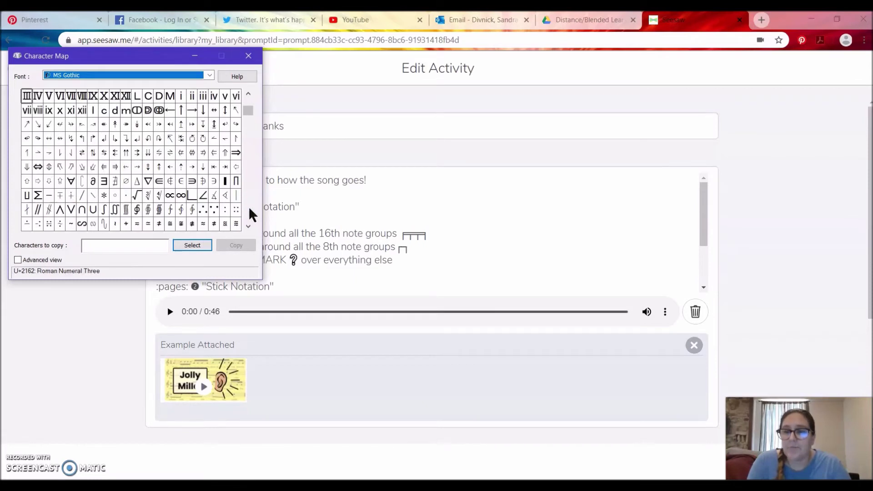
click(249, 209)
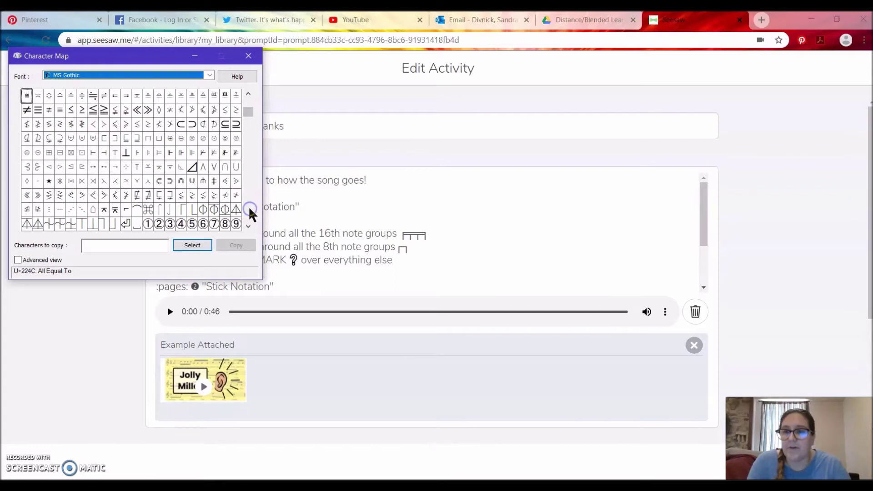
click(146, 224)
click(157, 224)
click(169, 224)
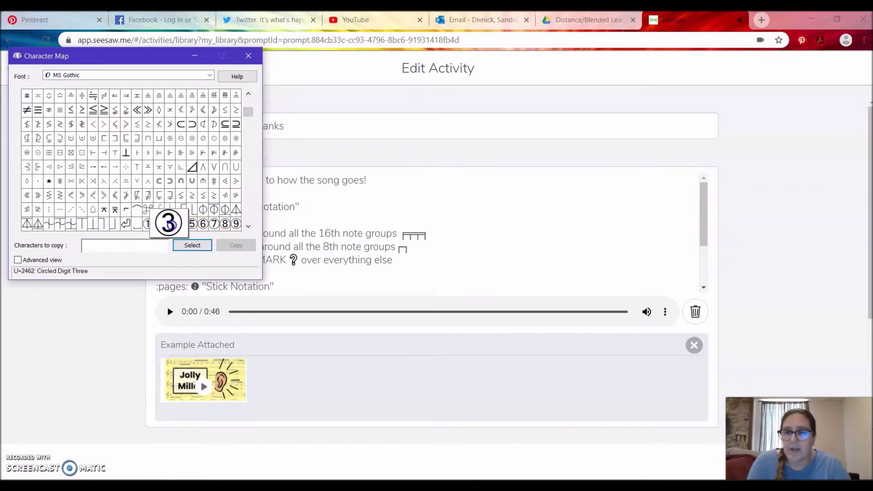
drag(189, 232, 257, 218)
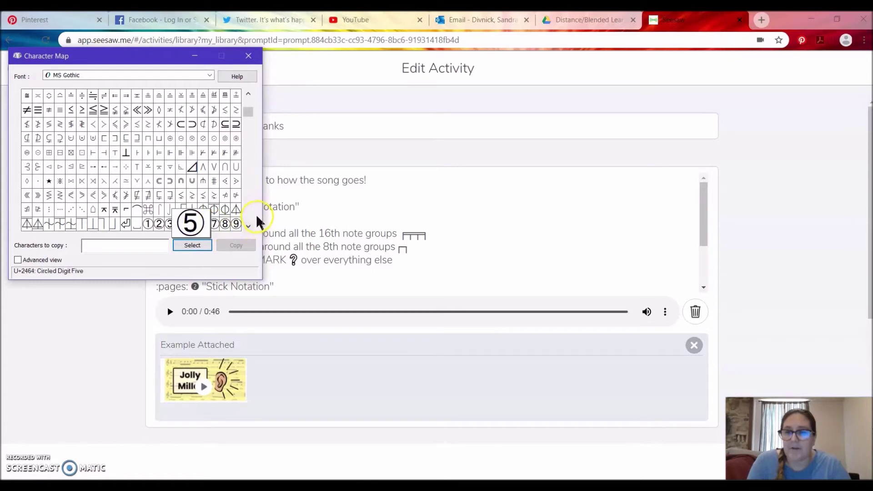
click(248, 217)
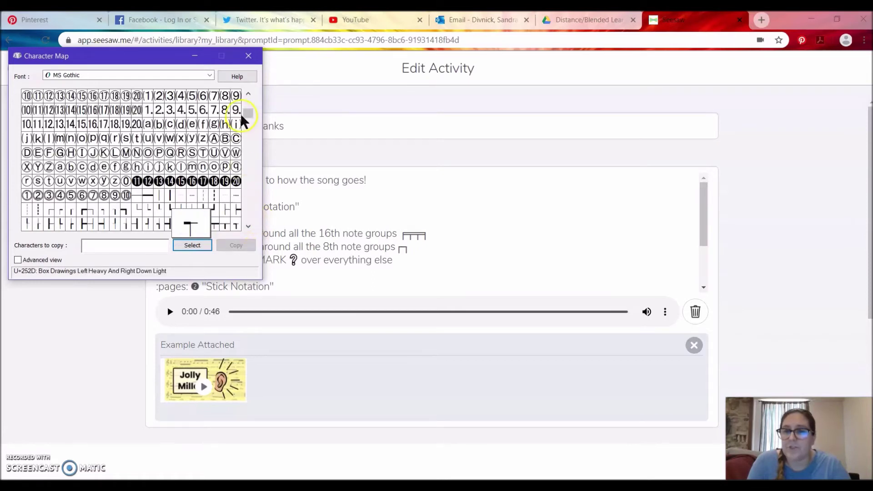
click(245, 153)
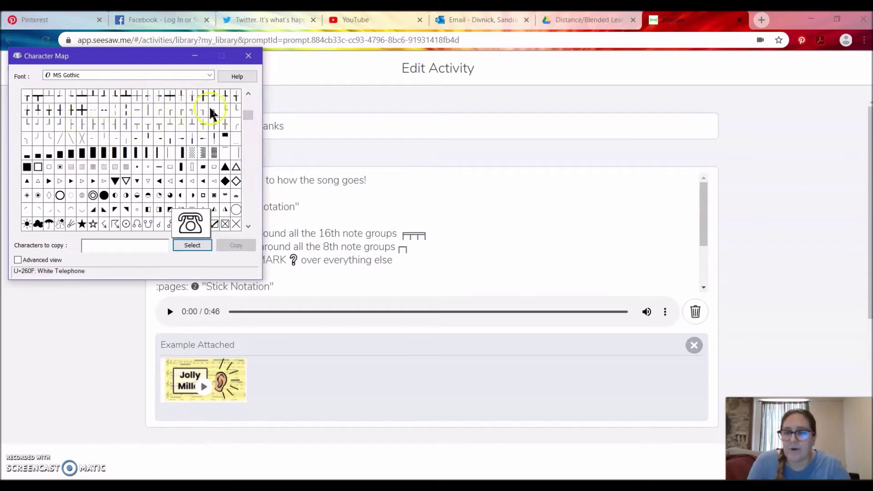
- Build the string ╒╤╤╕ in Characters to copy and copy it to the clipboard
double_click(157, 112)
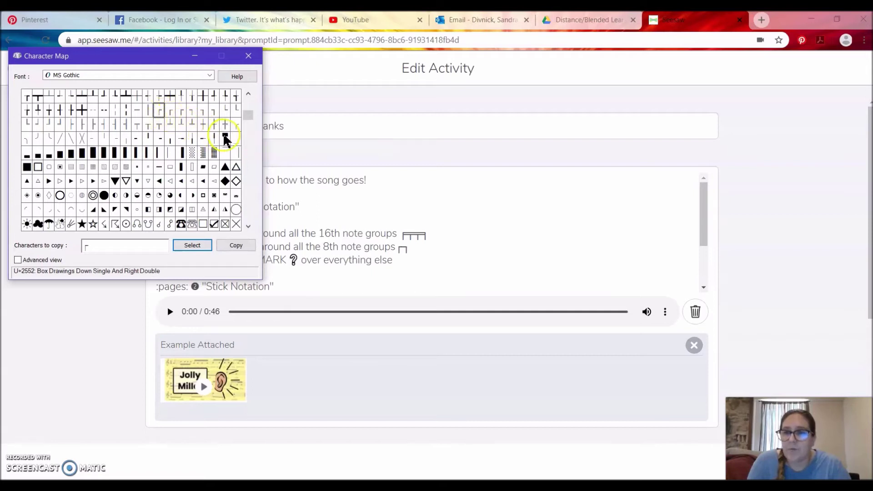
double_click(136, 125)
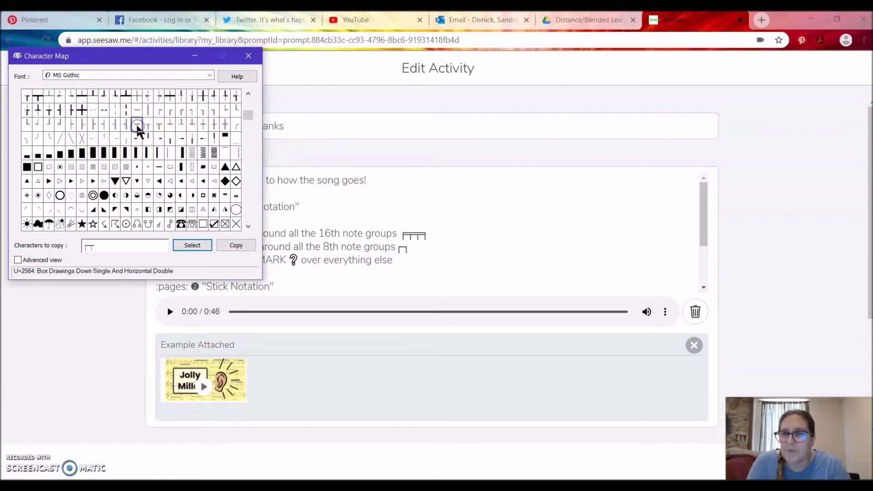
double_click(136, 125)
double_click(192, 110)
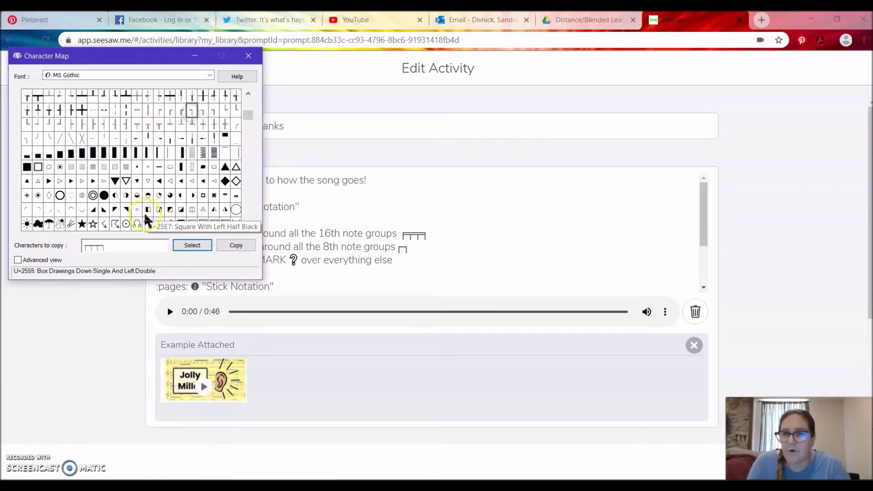
click(113, 246)
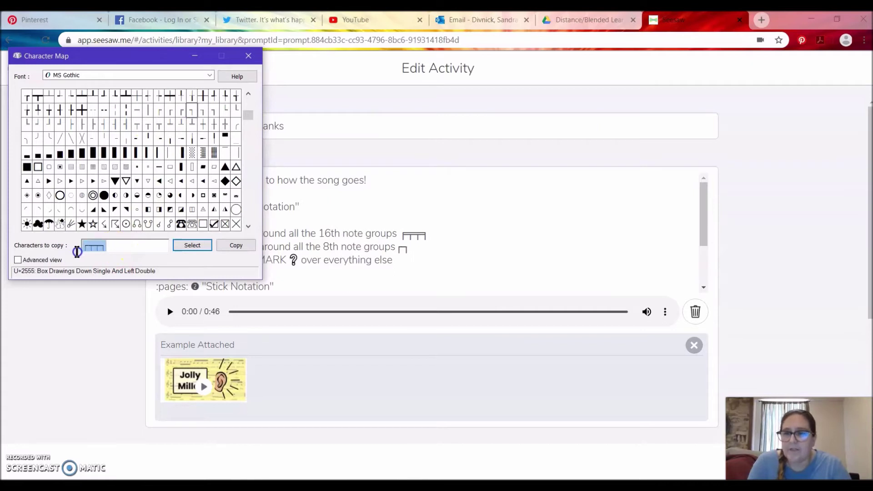
click(236, 246)
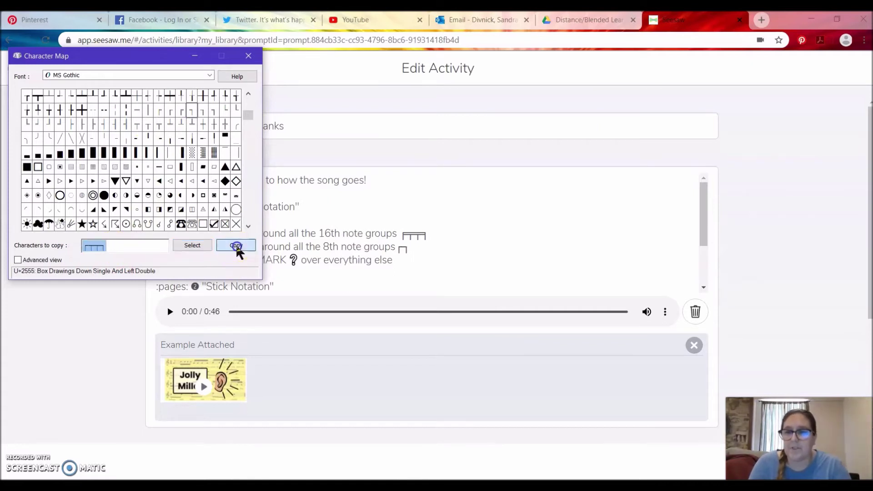
- Back in Seesaw, scroll through the student instructions and open the attached Jolly Miller example
click(479, 231)
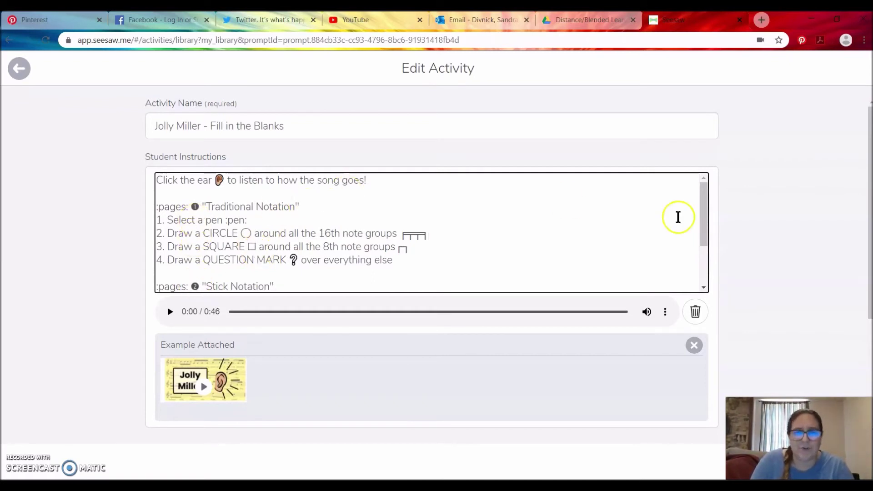
drag(706, 200, 710, 273)
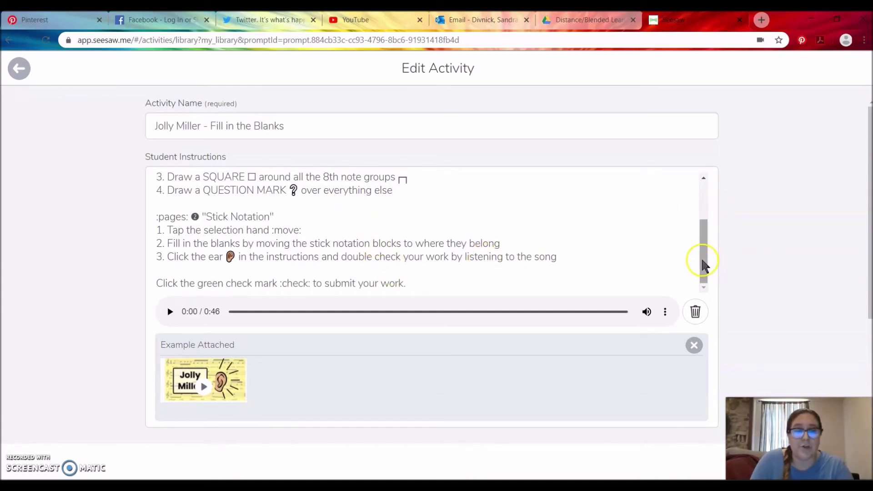
drag(703, 267, 708, 205)
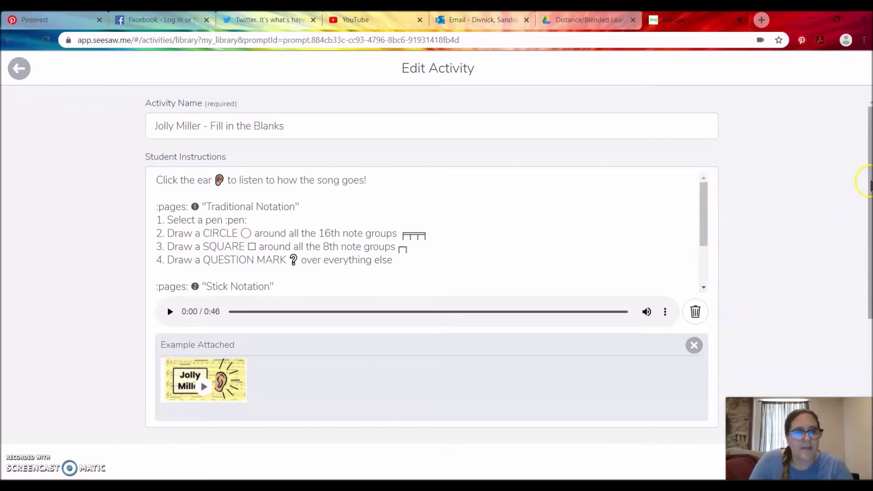
scroll(866, 182, down, 2)
scroll(866, 182, down, 4)
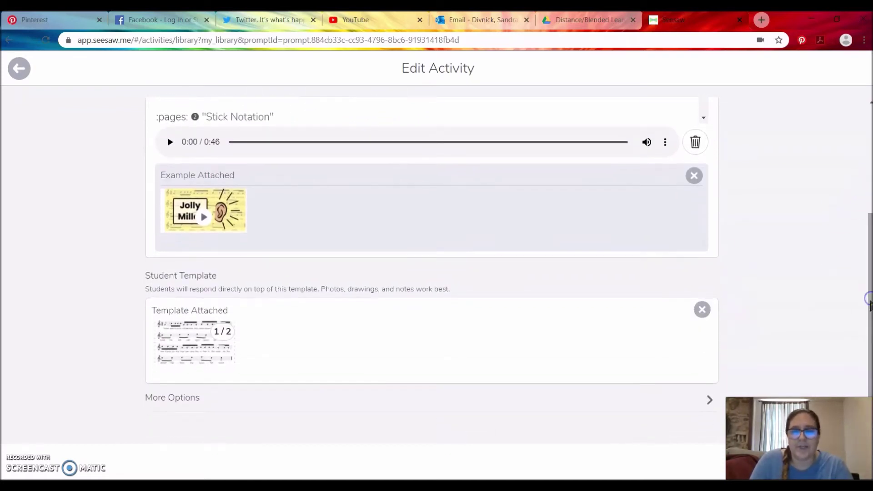
click(232, 214)
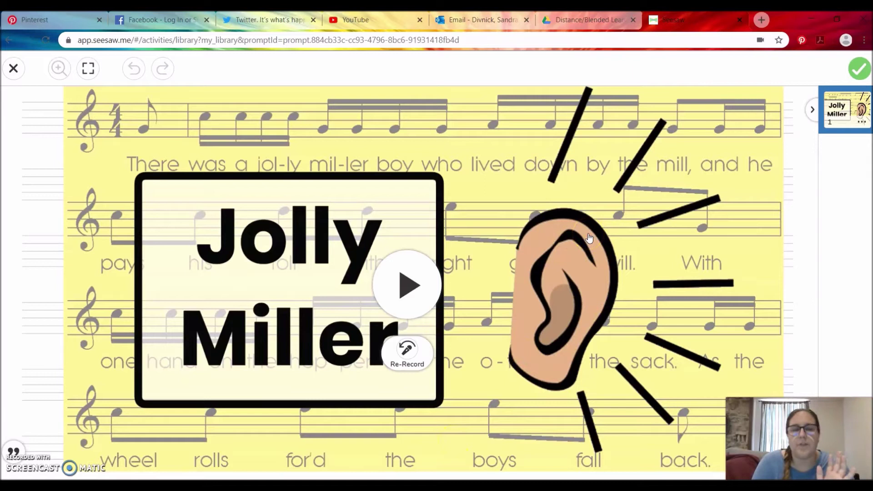
- Click around the Jolly Miller example, then close the example viewer
click(183, 265)
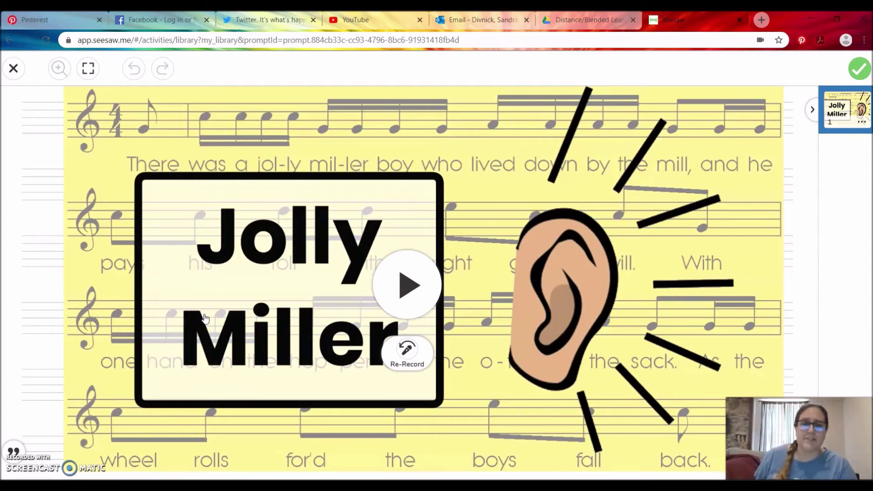
click(39, 115)
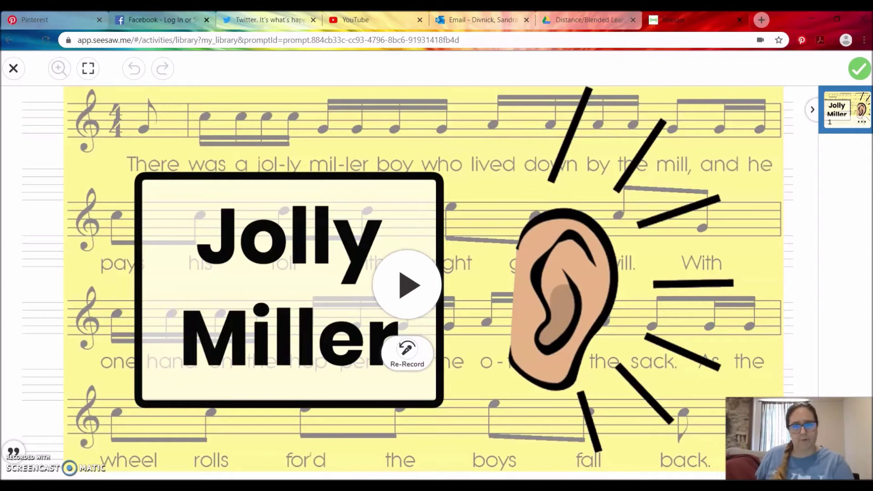
click(14, 68)
- Discard the unsaved example changes and switch over to the Finale score window
click(509, 273)
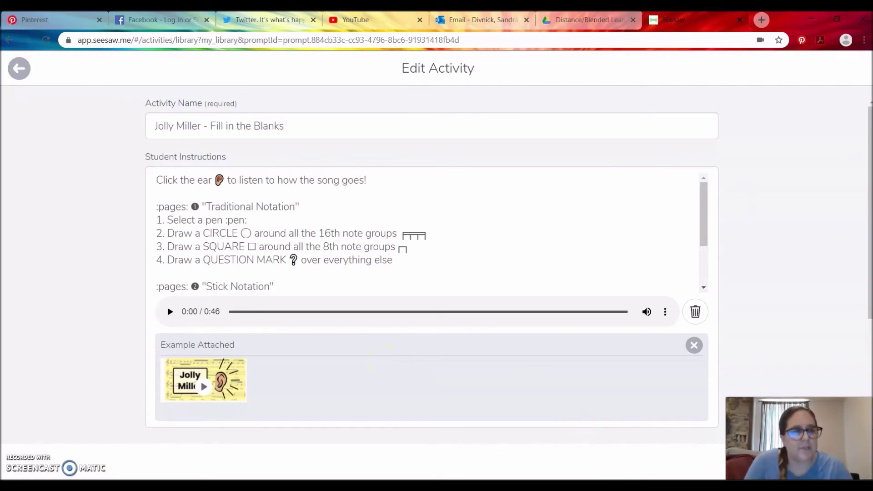
drag(868, 150, 865, 279)
click(173, 356)
scroll(173, 355, up, 4)
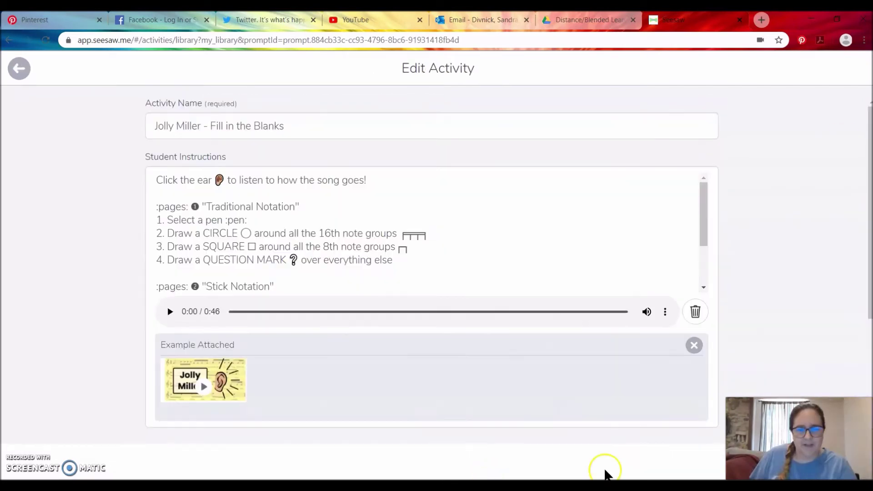
key(alt+Tab)
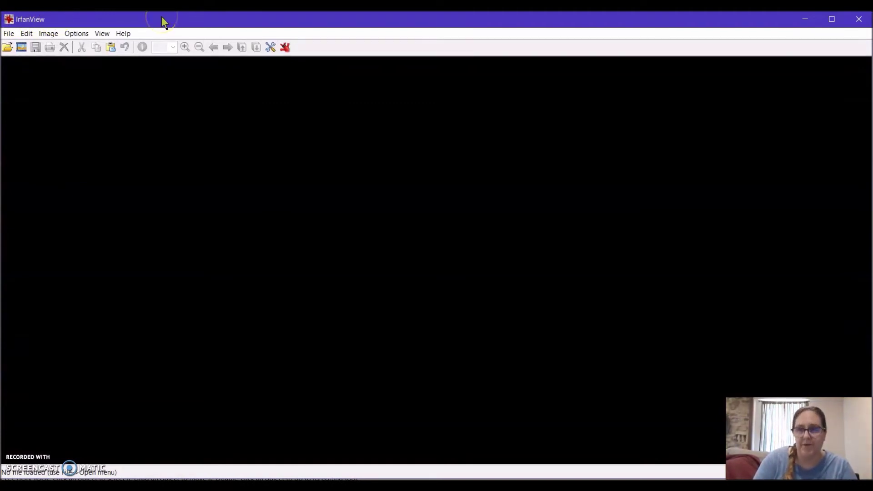
- Paste the Finale screenshot and crop it to just the Jolly Miller notation and lyrics
key(ctrl+v)
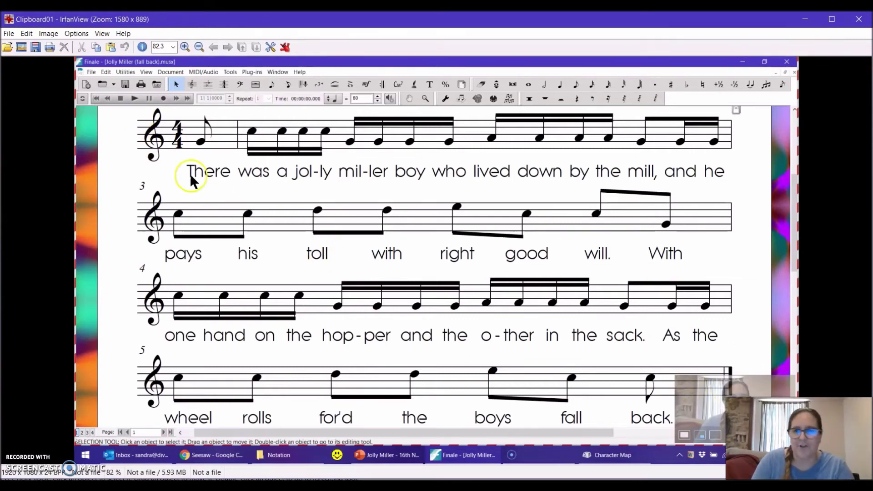
click(135, 110)
drag(134, 109, 736, 424)
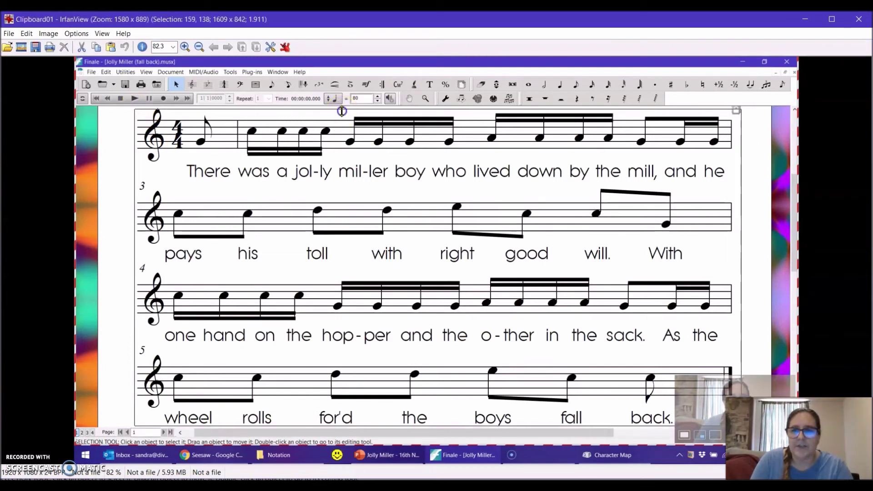
drag(341, 110, 342, 107)
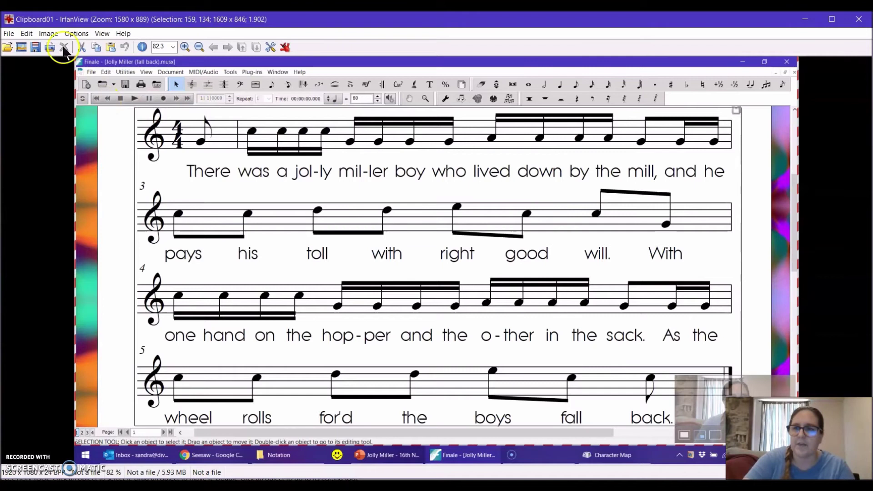
click(27, 35)
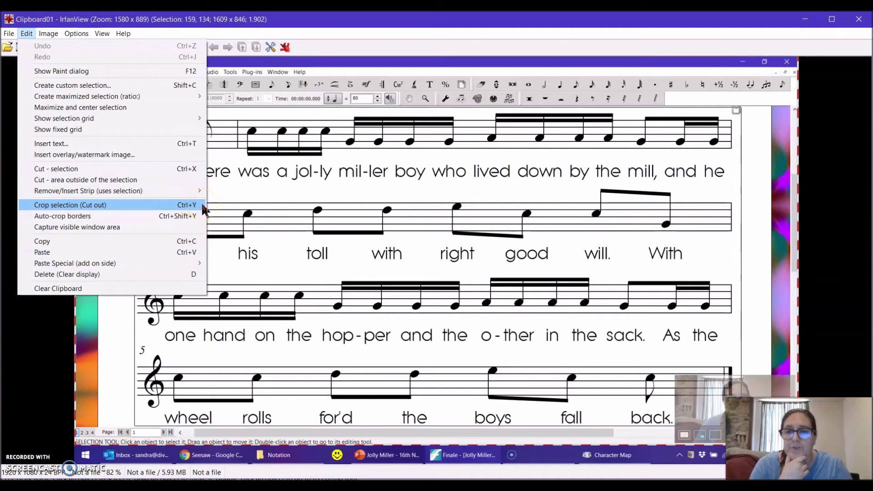
click(201, 205)
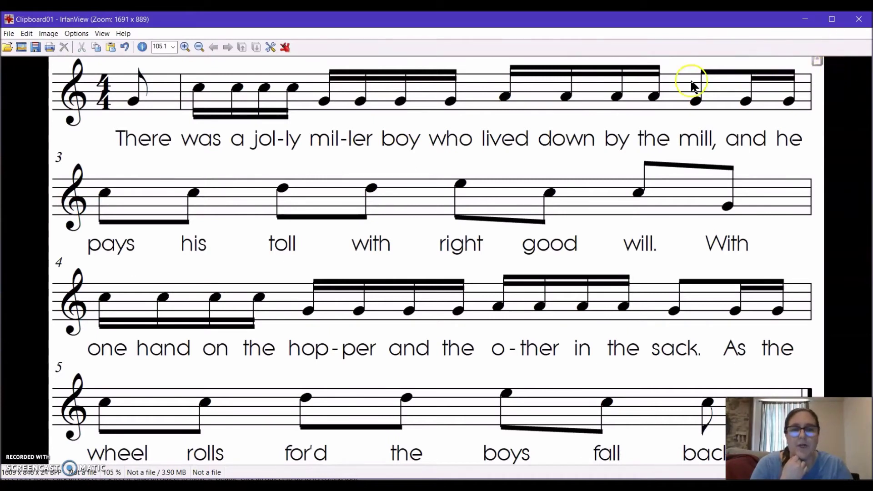
- Paint out measure number 5 using the Paint dialog's freehand brush with a white background colour
click(26, 33)
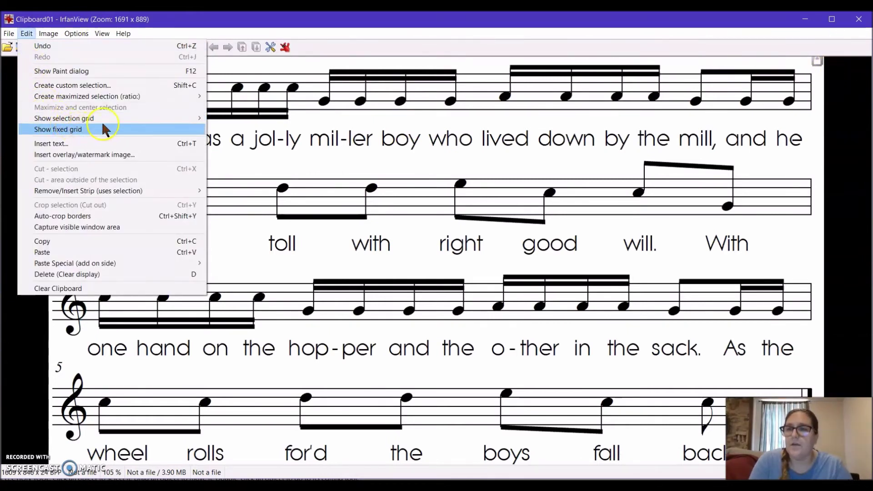
click(135, 65)
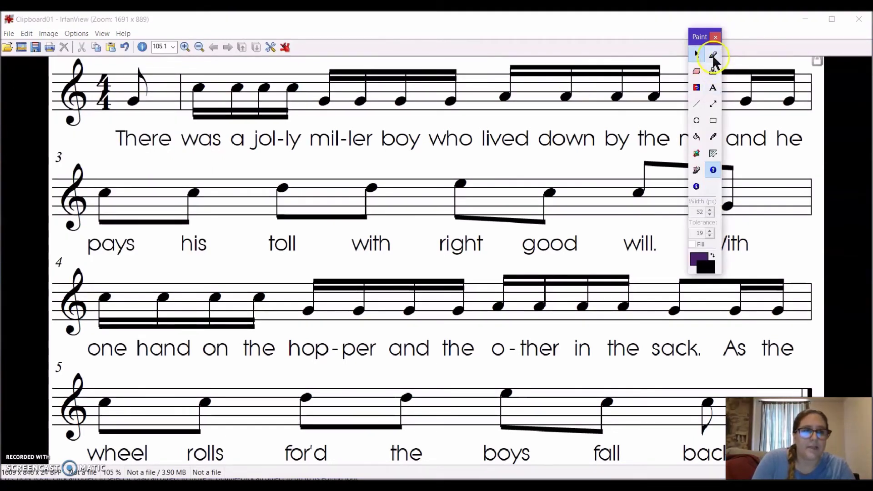
click(713, 55)
click(705, 267)
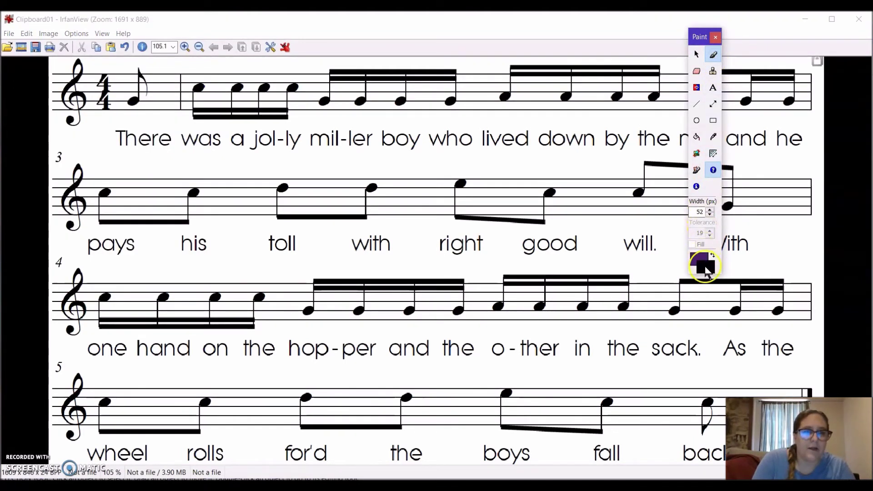
click(723, 145)
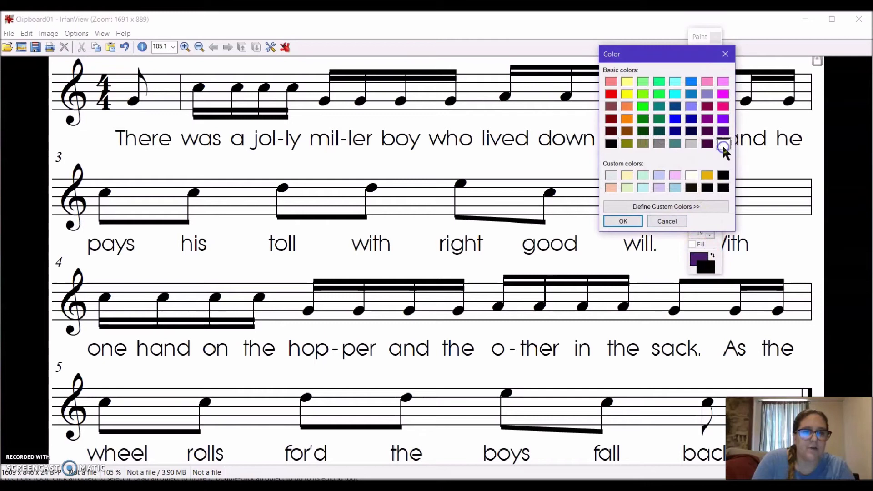
click(622, 221)
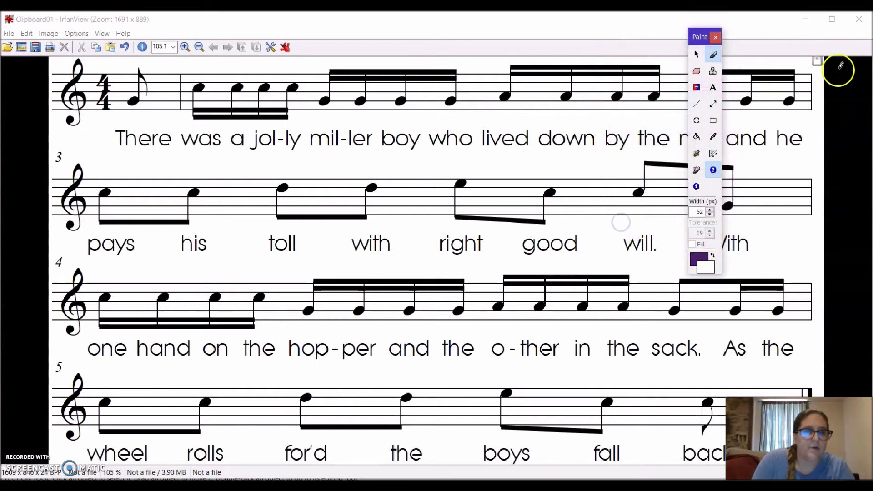
click(819, 60)
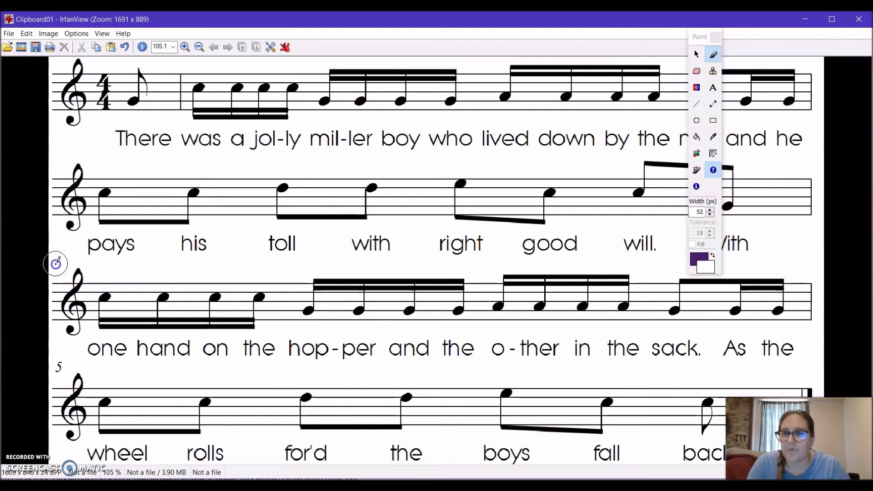
right_click(58, 366)
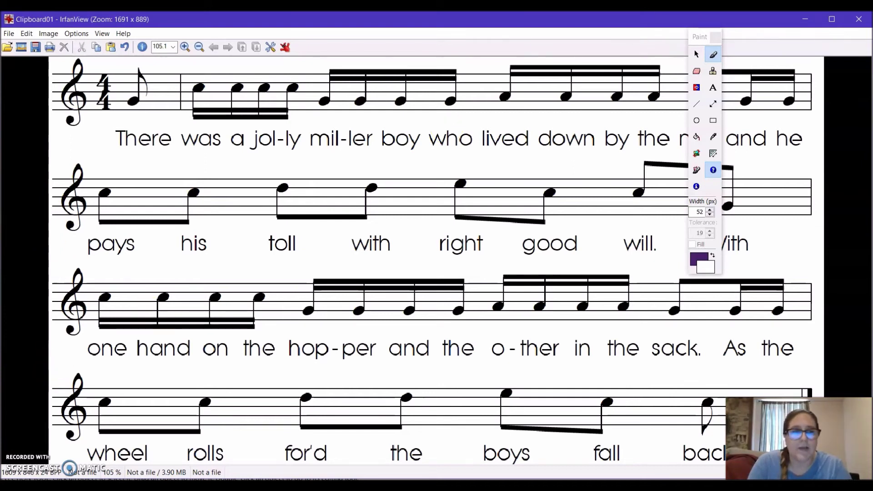
click(696, 54)
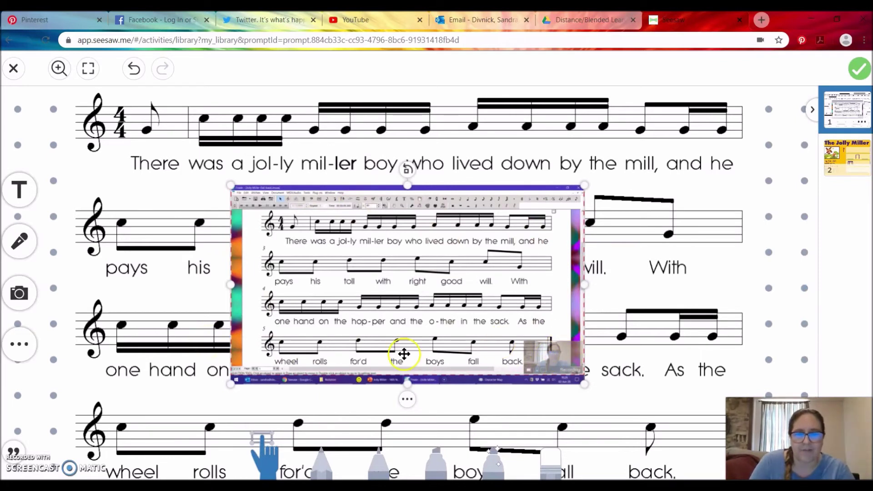
drag(230, 186, 369, 252)
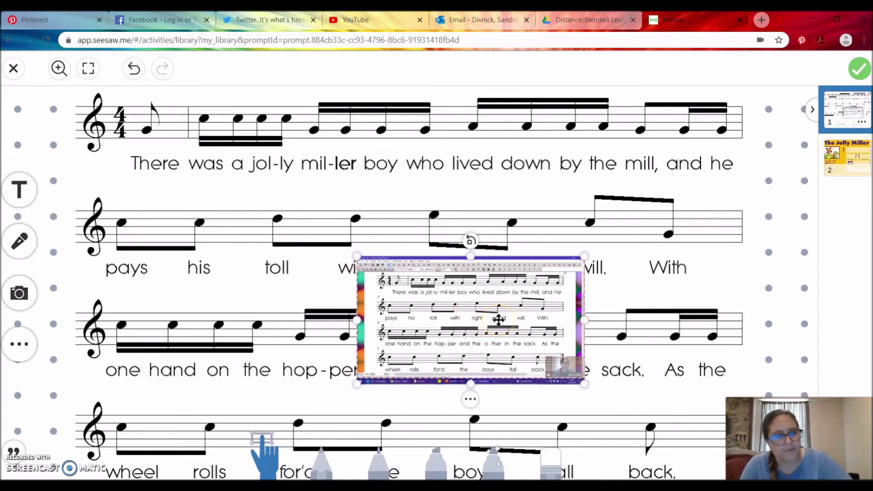
key(Delete)
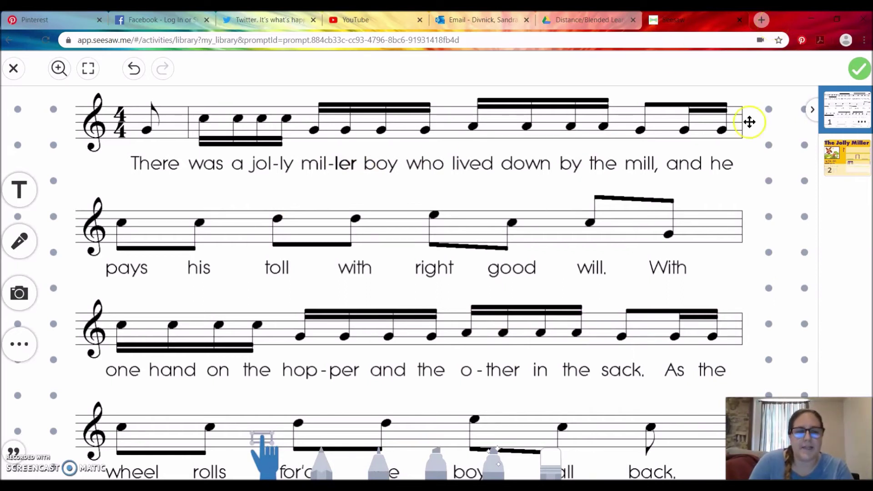
click(19, 344)
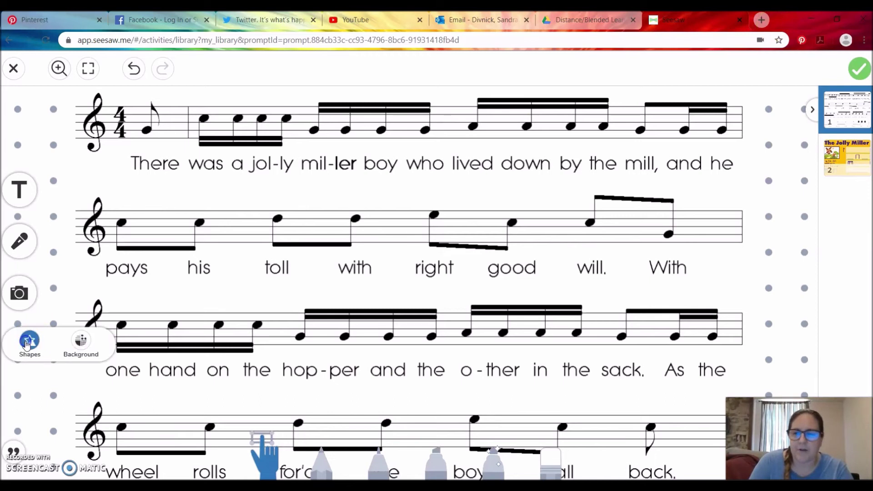
click(76, 347)
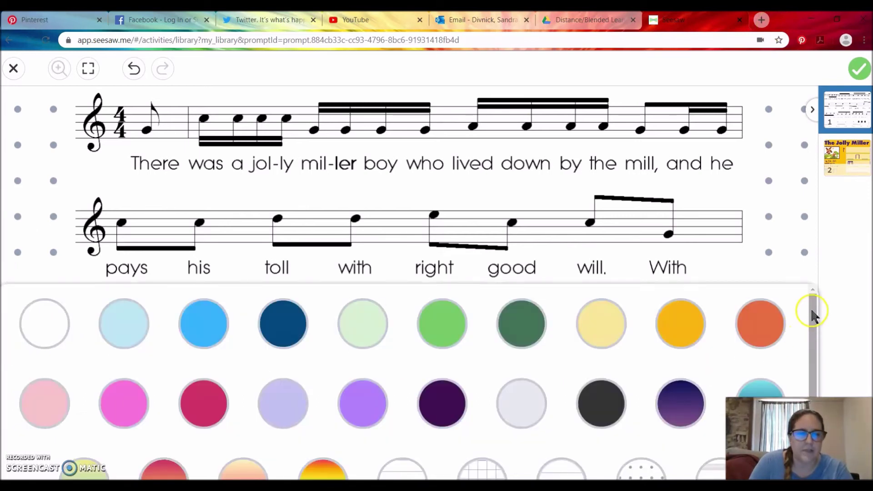
scroll(812, 311, down, 1)
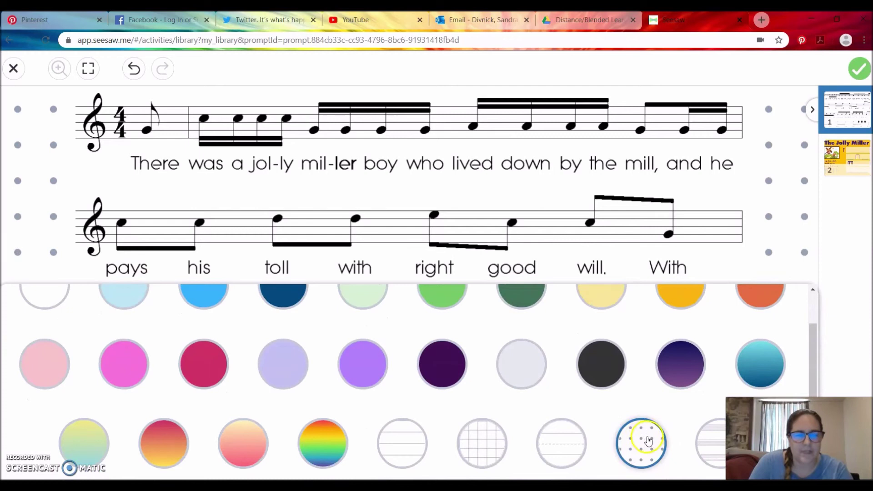
click(704, 440)
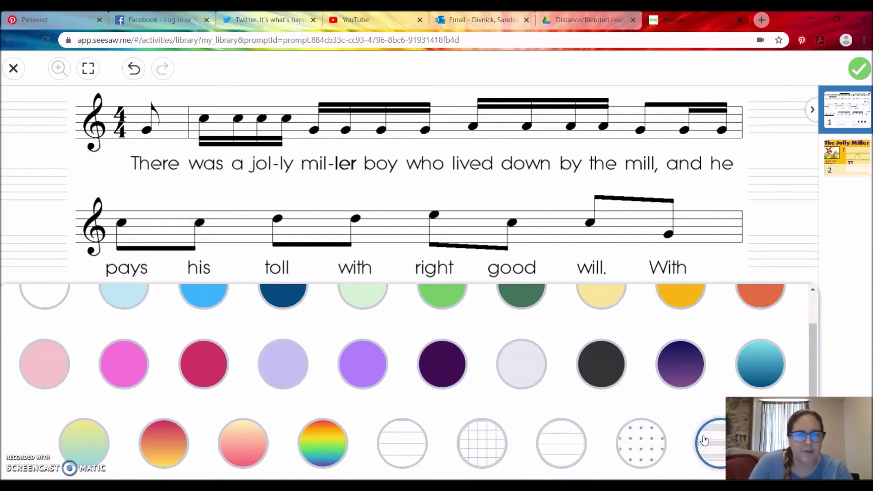
click(640, 443)
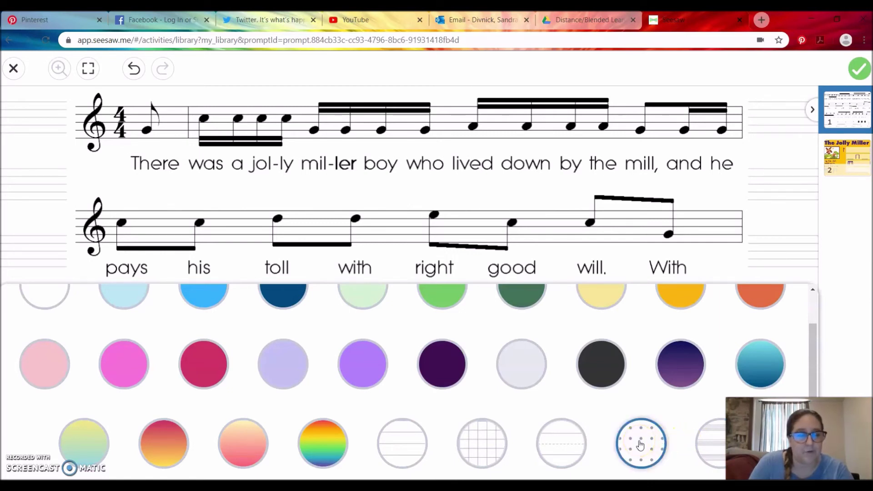
click(640, 443)
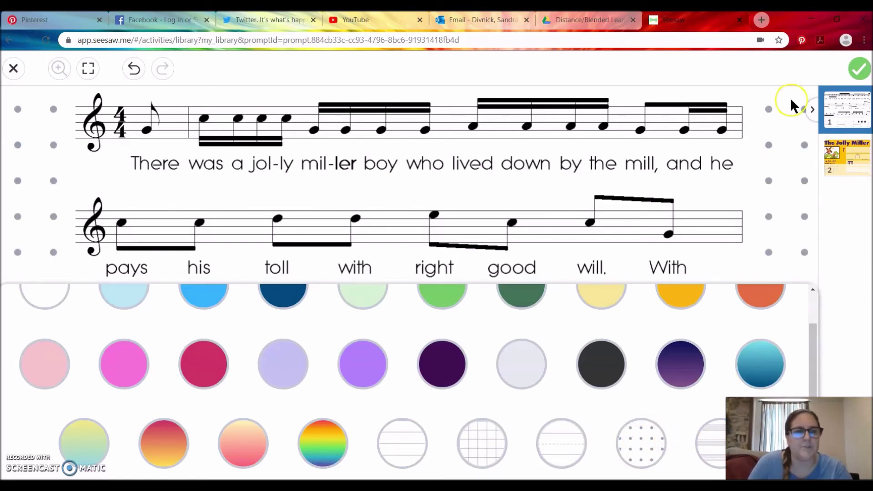
click(777, 74)
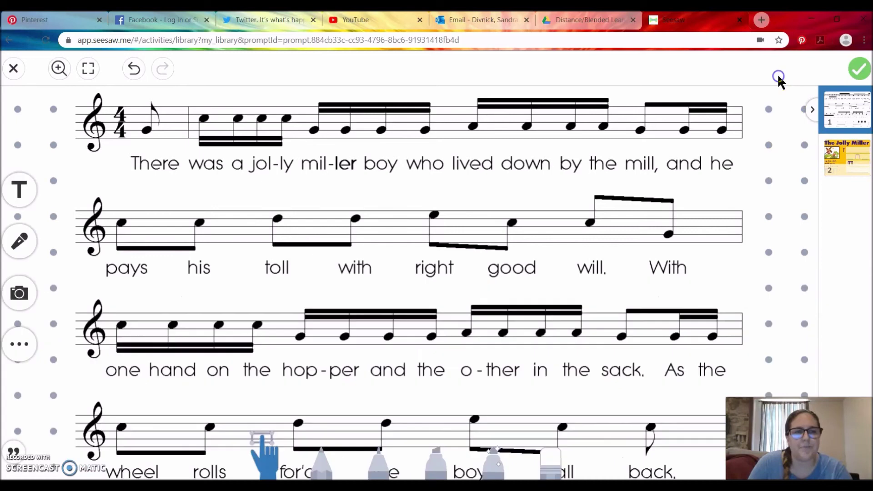
- Go to the page 2 template and try dragging the locked teal two-eighths stick notation
click(846, 160)
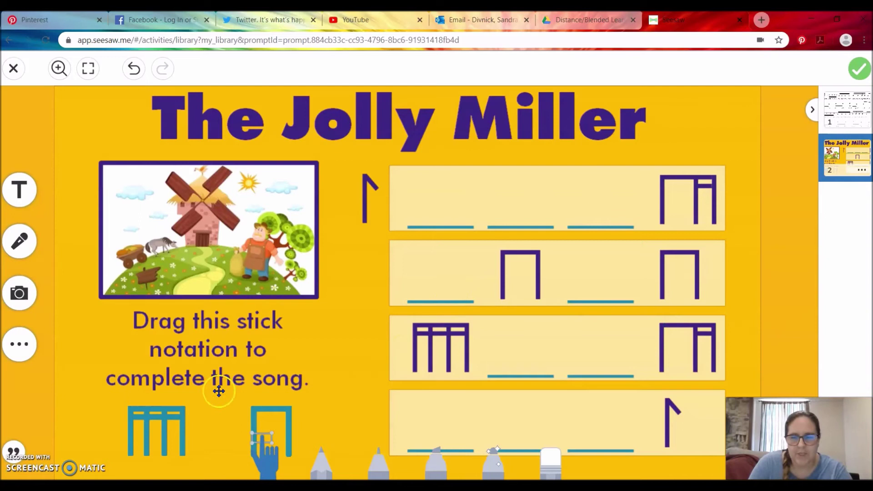
click(293, 407)
click(362, 352)
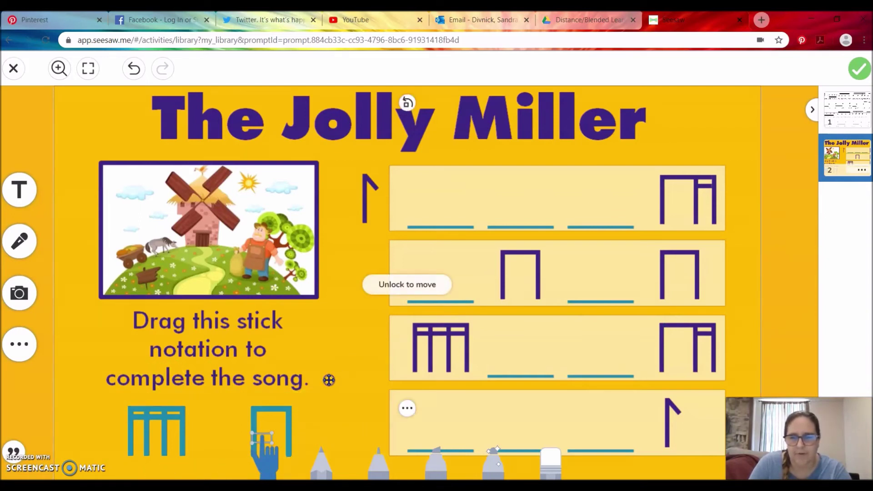
mouse_move(275, 412)
mouse_down()
mouse_move(291, 330)
mouse_move(343, 350)
mouse_move(253, 424)
mouse_move(273, 411)
mouse_up()
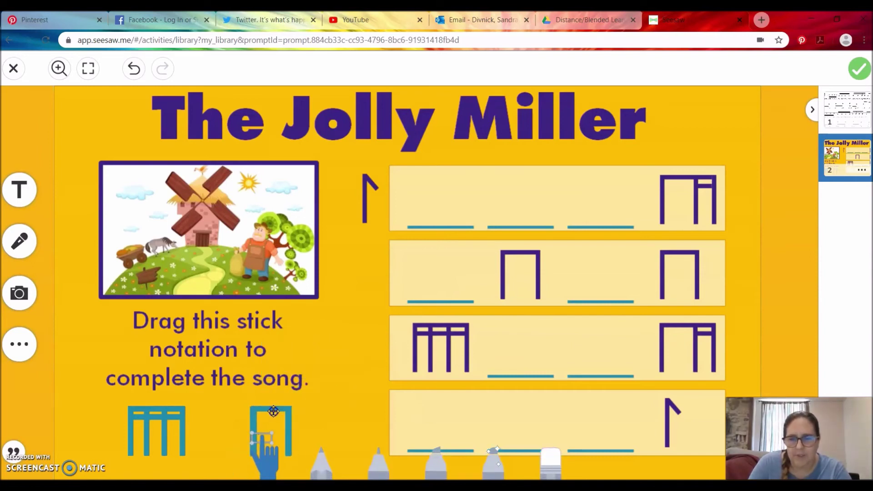
click(275, 411)
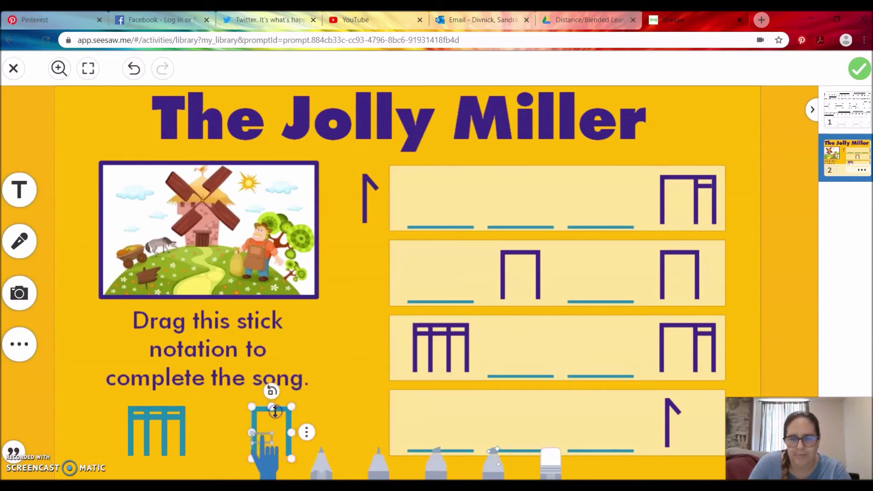
click(311, 475)
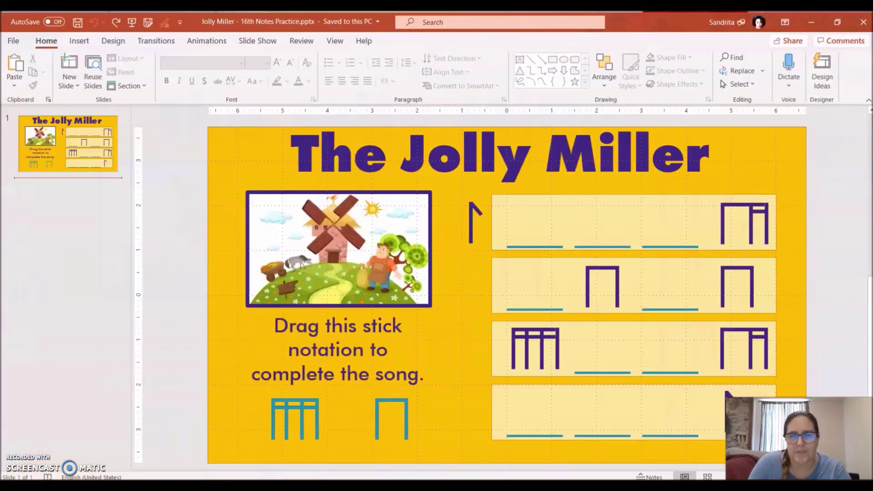
click(168, 283)
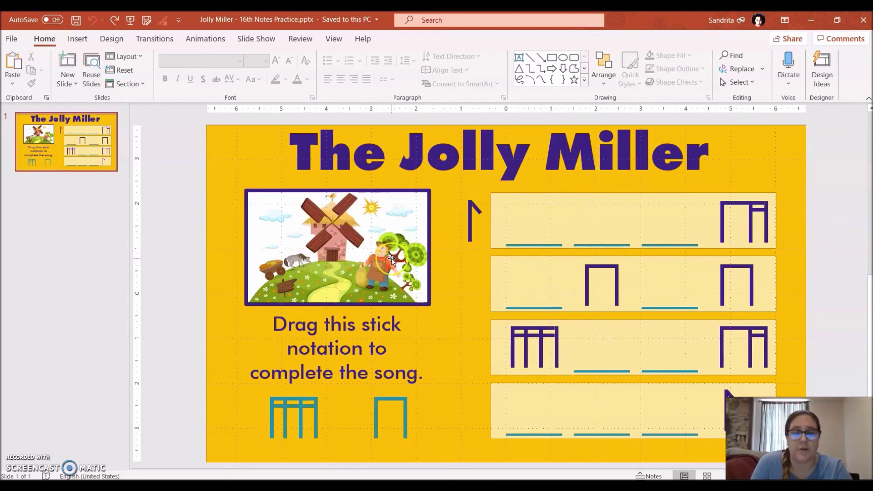
click(196, 403)
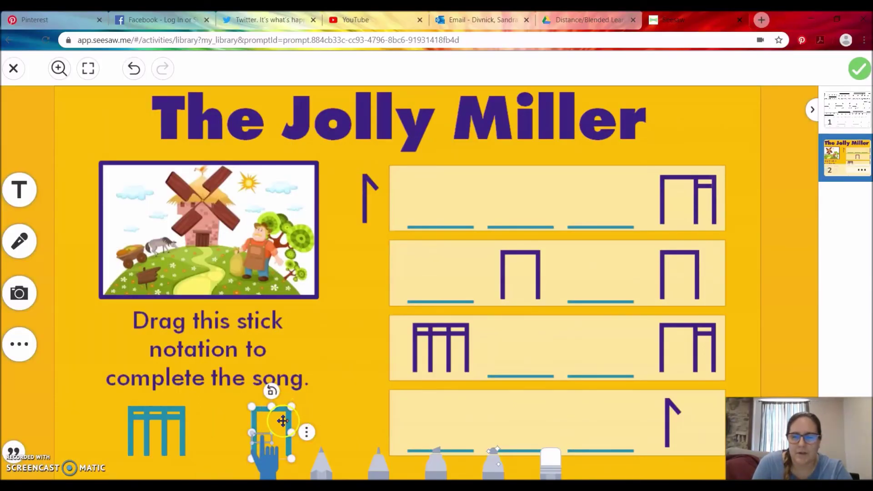
- Nudge the teal two-eighths stick on the Seesaw page, then return to the Jolly Miller PowerPoint slide
mouse_move(283, 419)
mouse_down()
mouse_move(358, 388)
mouse_move(445, 391)
mouse_move(453, 407)
mouse_move(313, 411)
mouse_move(282, 421)
mouse_up()
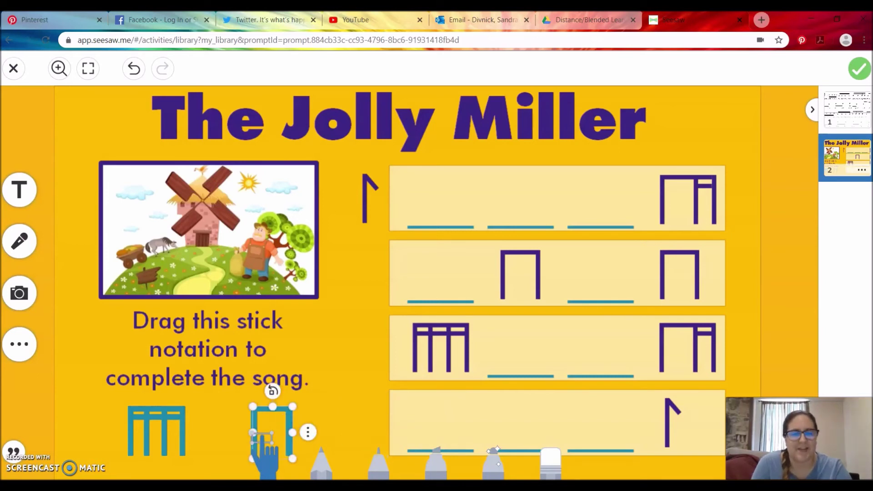
key(alt+Tab)
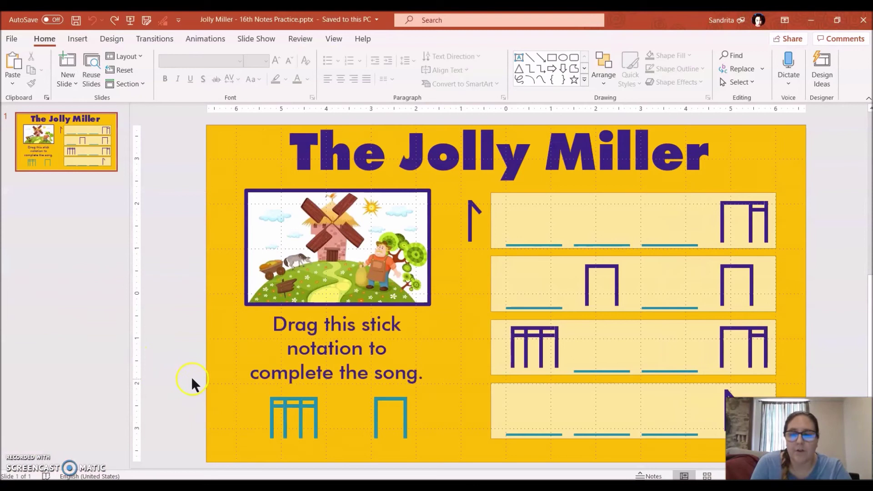
- Select the teal four-sixteenths stick in the slide's answer bank, then bring IrfanView forward
click(270, 407)
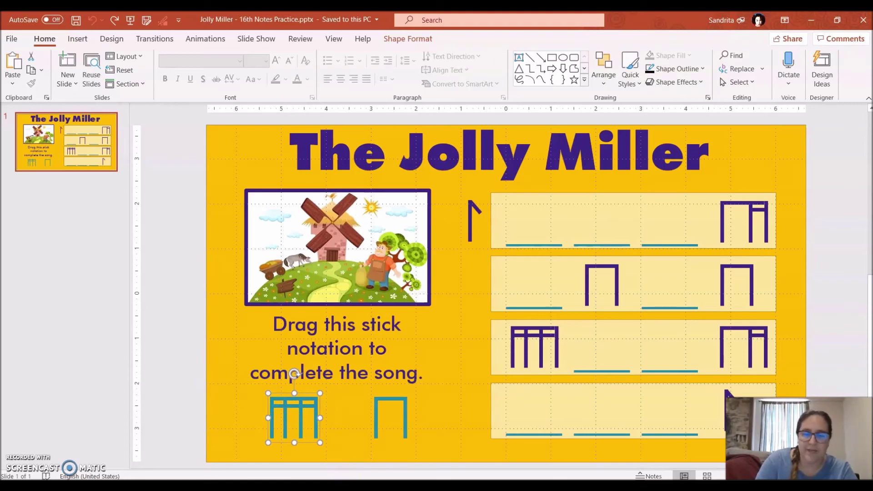
mouse_move(332, 486)
click(343, 443)
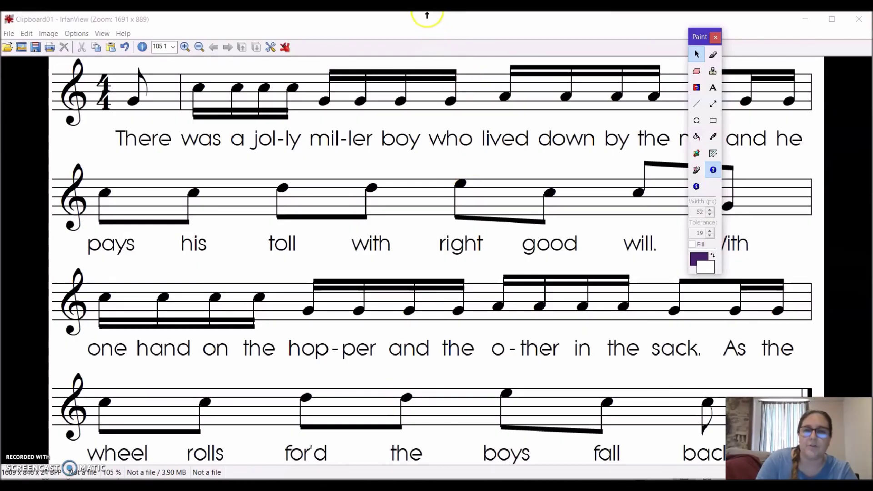
- Paste the copied four-sixteenths stick into IrfanView as a new image and begin saving it
click(415, 21)
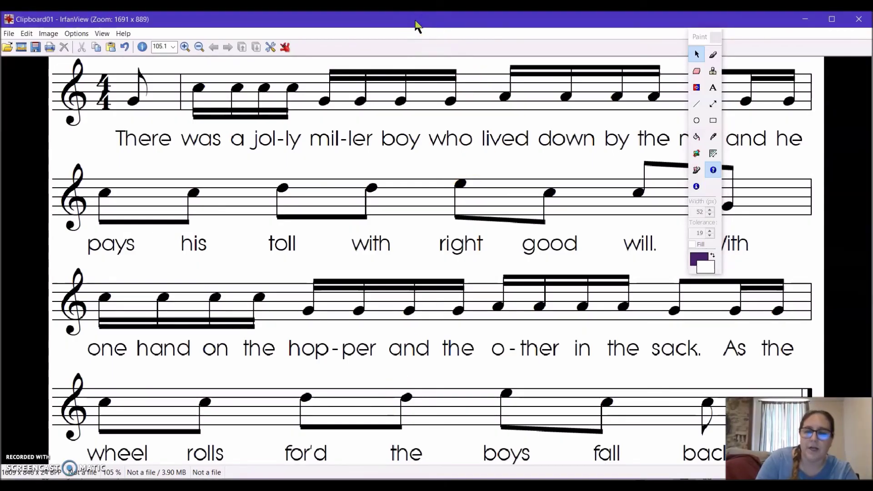
key(ctrl+v)
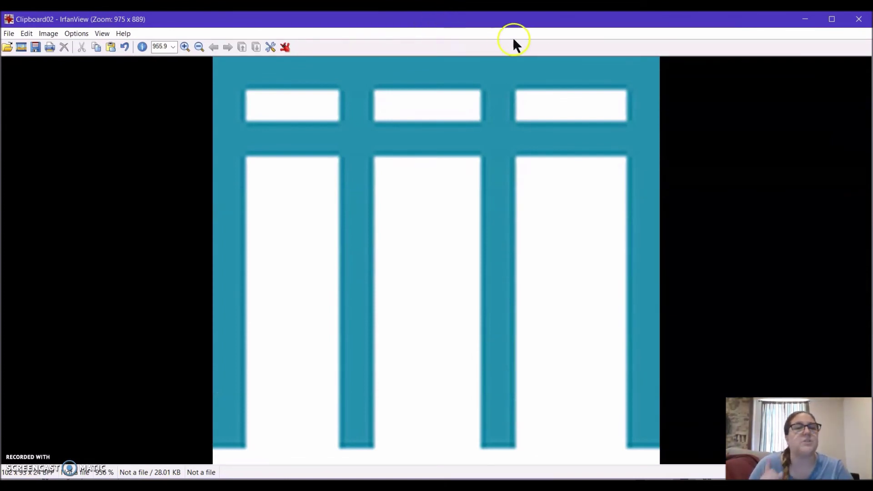
click(619, 121)
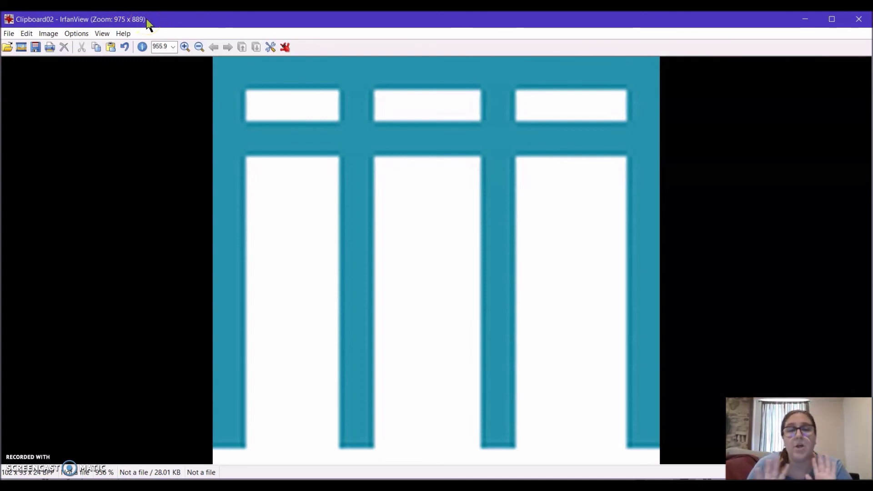
click(36, 46)
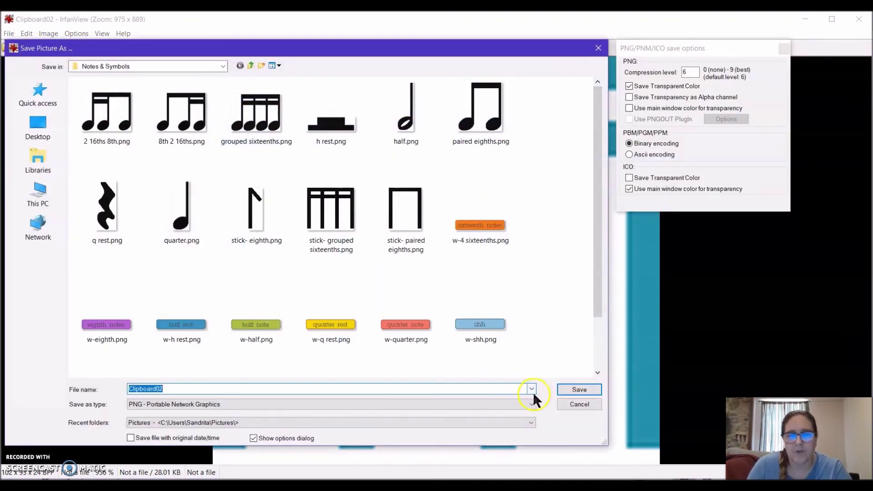
- Save the stick as PNG file copy.png in Notes & Symbols, with white as the transparent colour
click(532, 404)
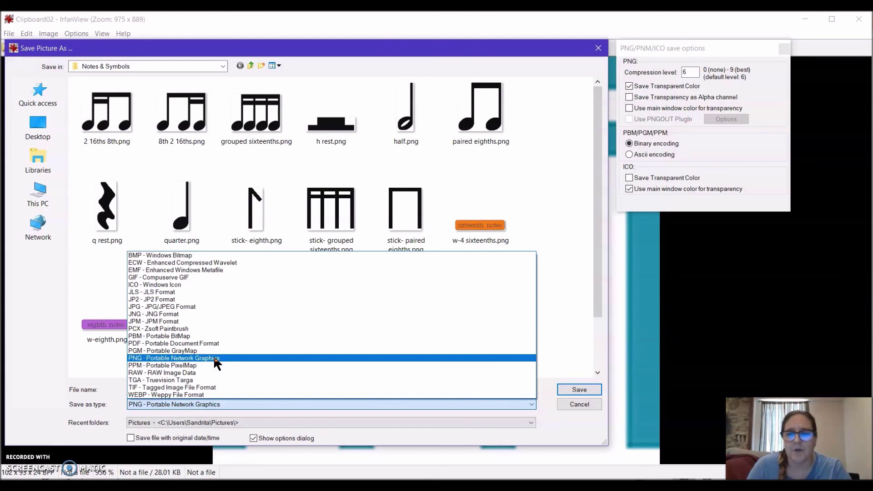
click(215, 358)
double_click(250, 389)
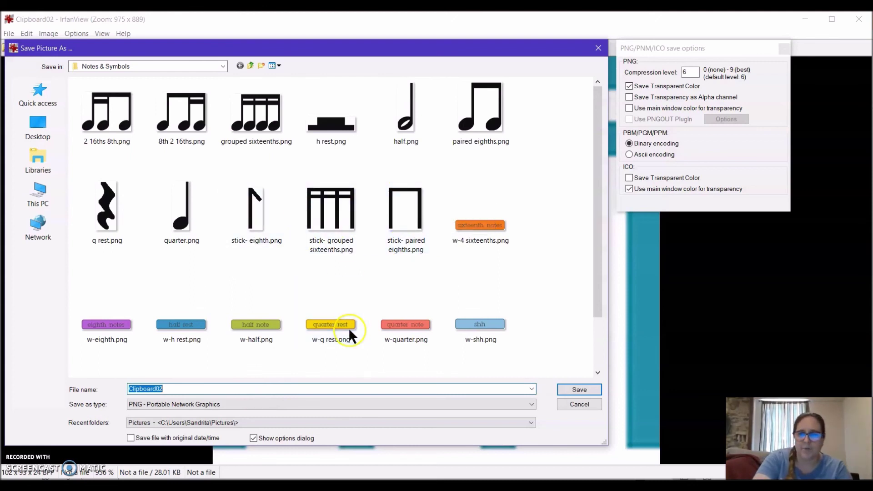
text(copy)
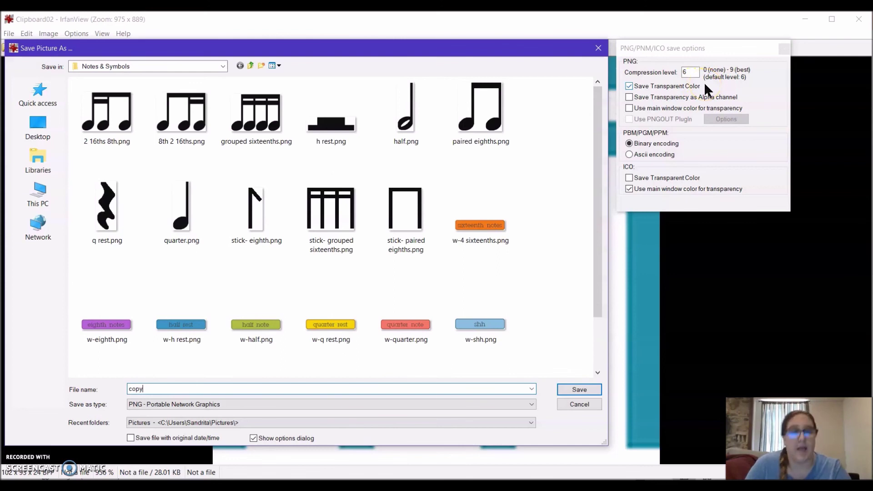
click(579, 391)
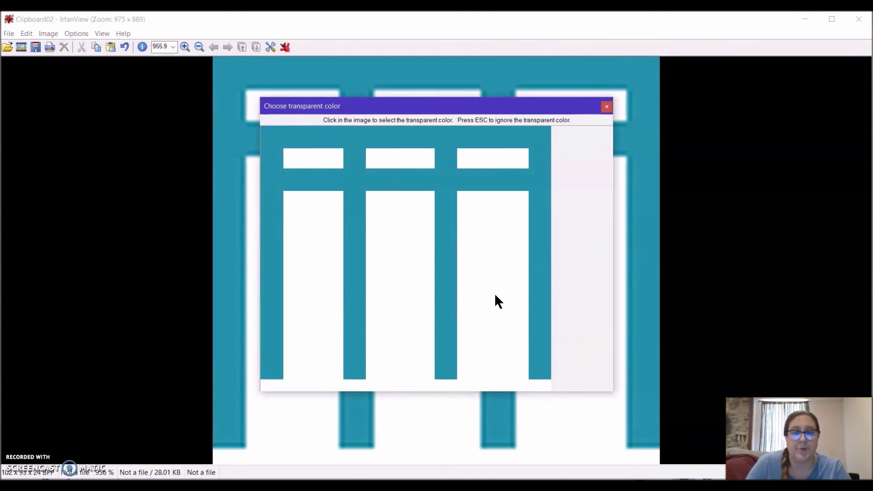
click(495, 296)
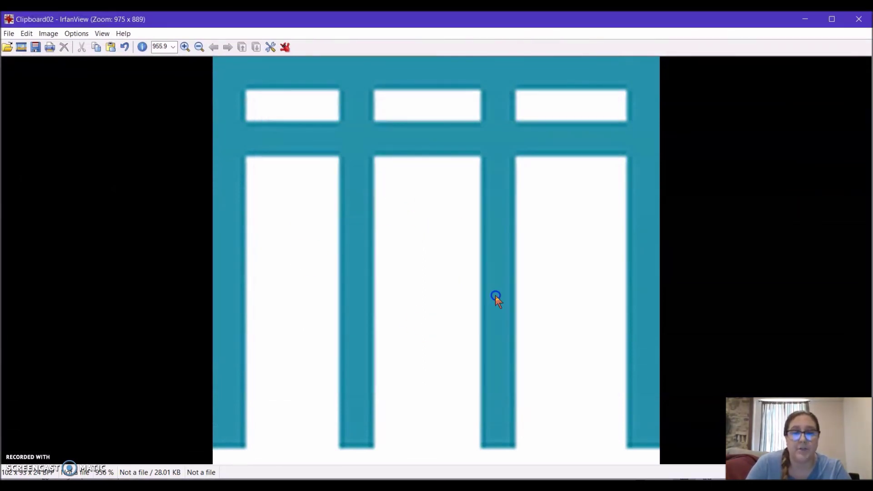
- Close IrfanView and switch back to the Seesaw Jolly Miller stick-notation page
click(858, 20)
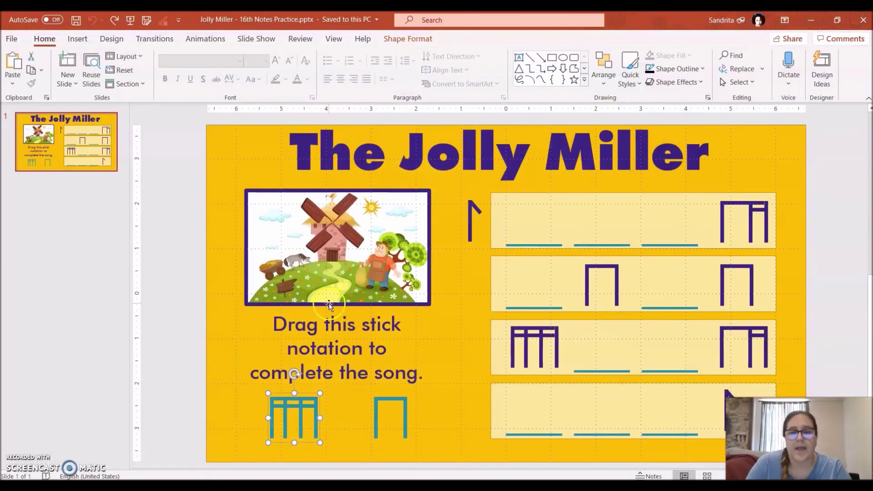
key(alt+Tab)
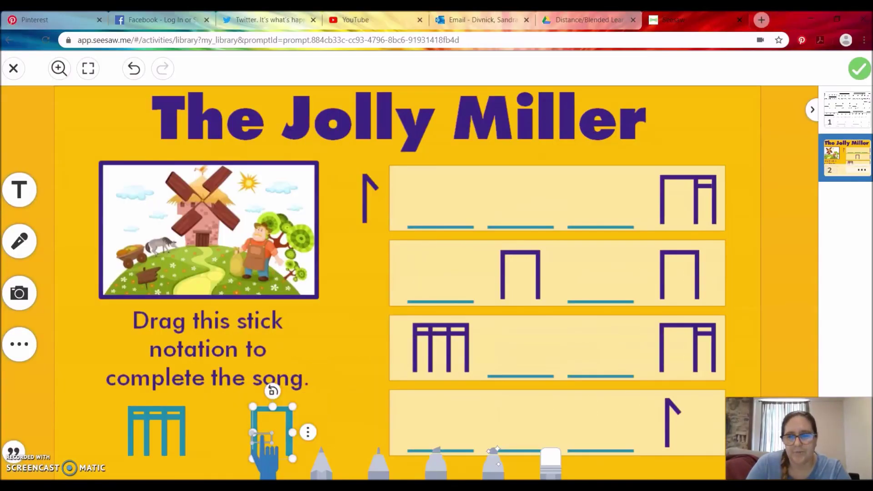